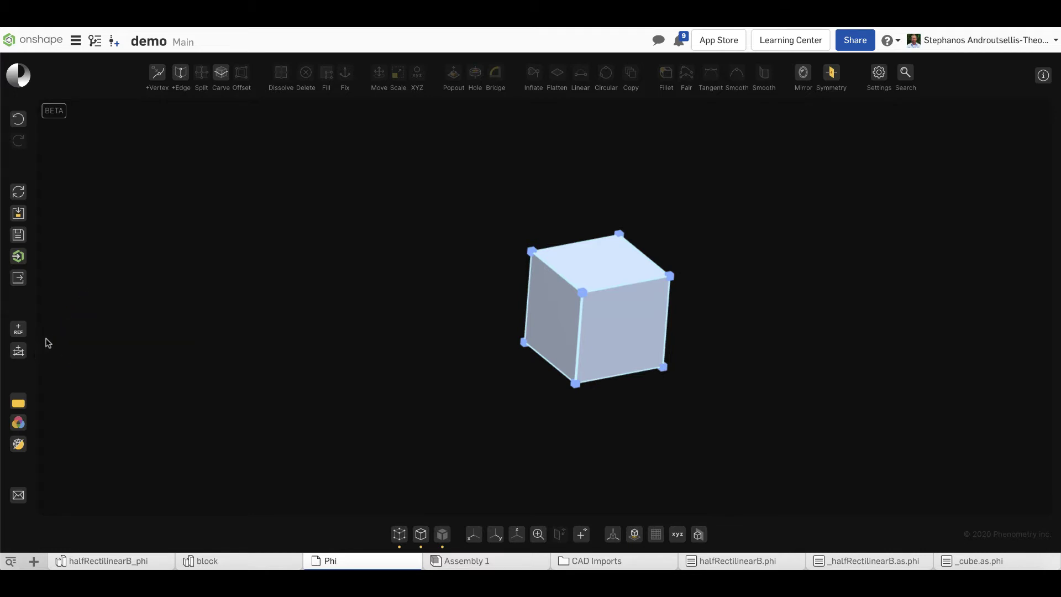
- Import Part 1 from the block Part Studio in the current Onshape document as a reference model
click(18, 330)
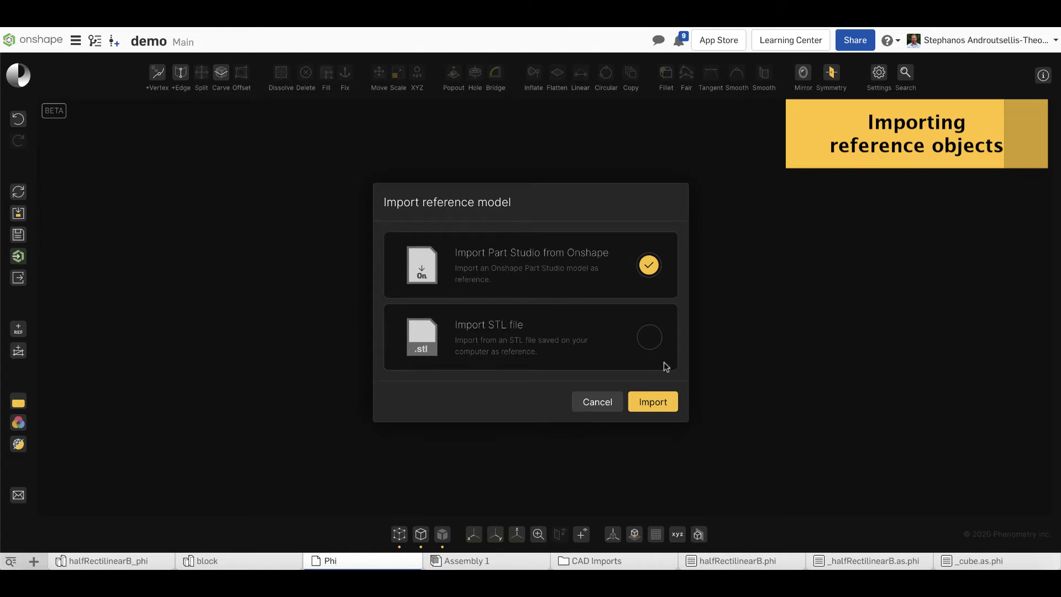
click(655, 402)
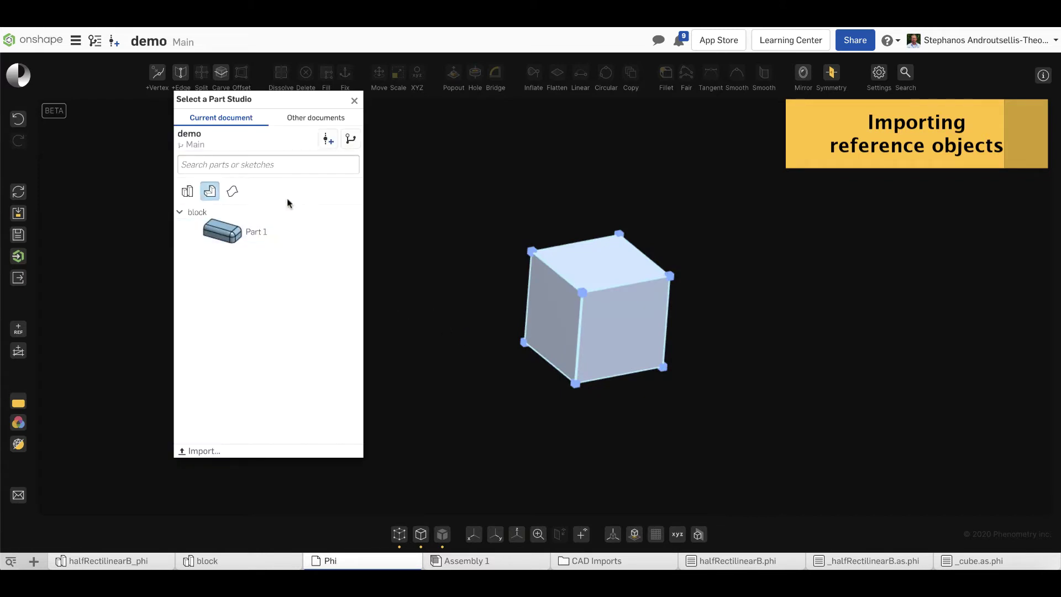
click(235, 235)
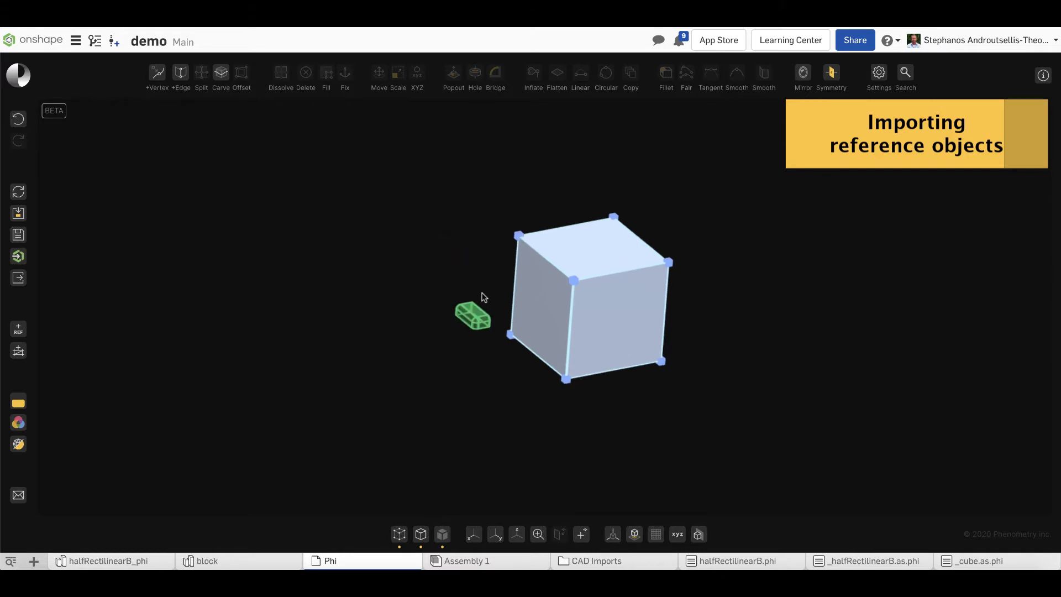
scroll(479, 315, up, 5)
right_drag(479, 322, 446, 298)
scroll(447, 288, down, 5)
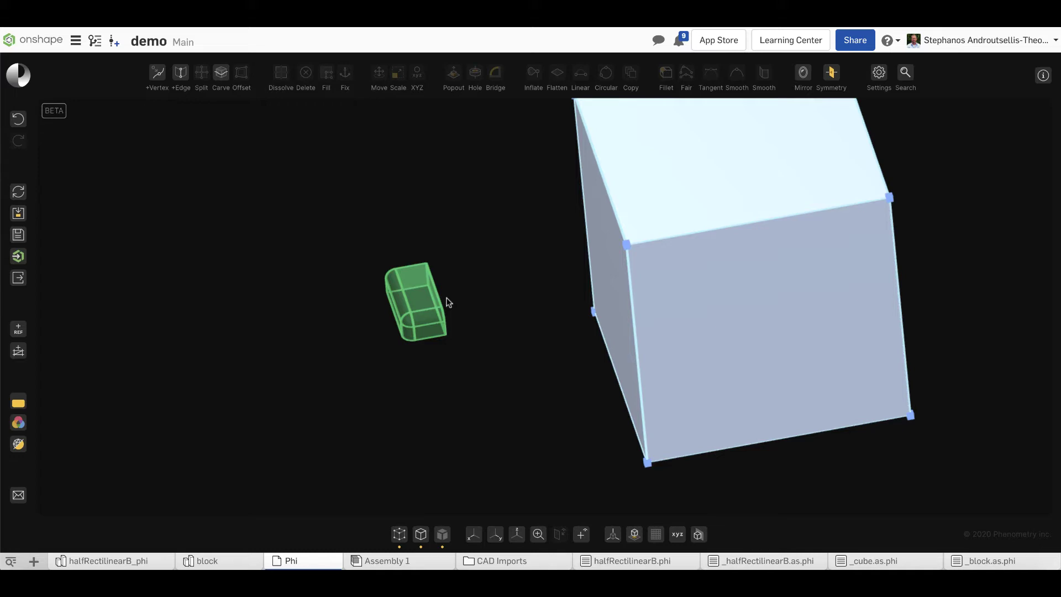
right_drag(446, 299, 415, 301)
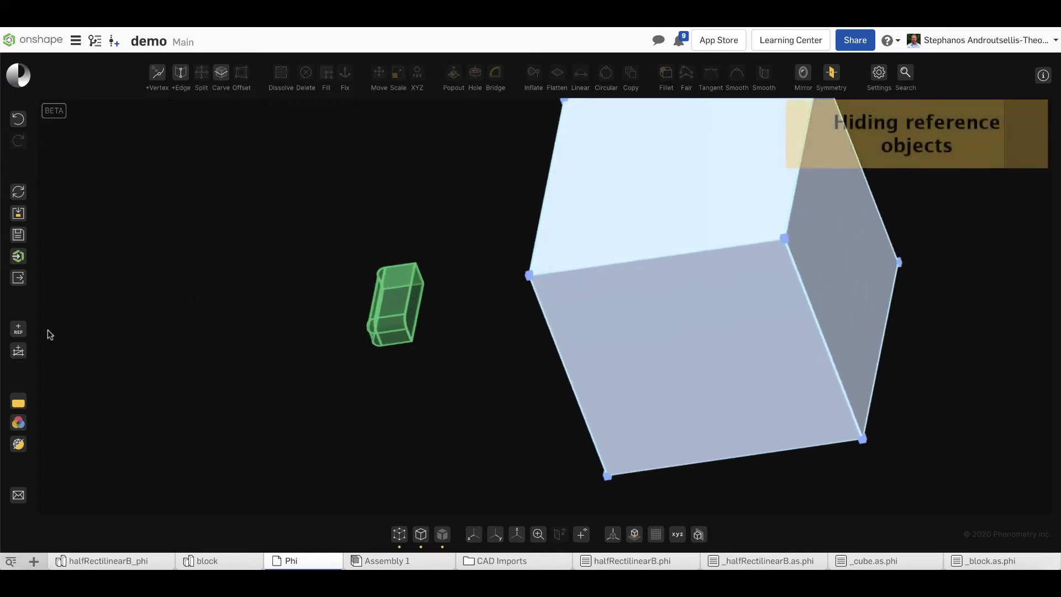
- Hide the imported reference body and show it again
mouse_move(18, 329)
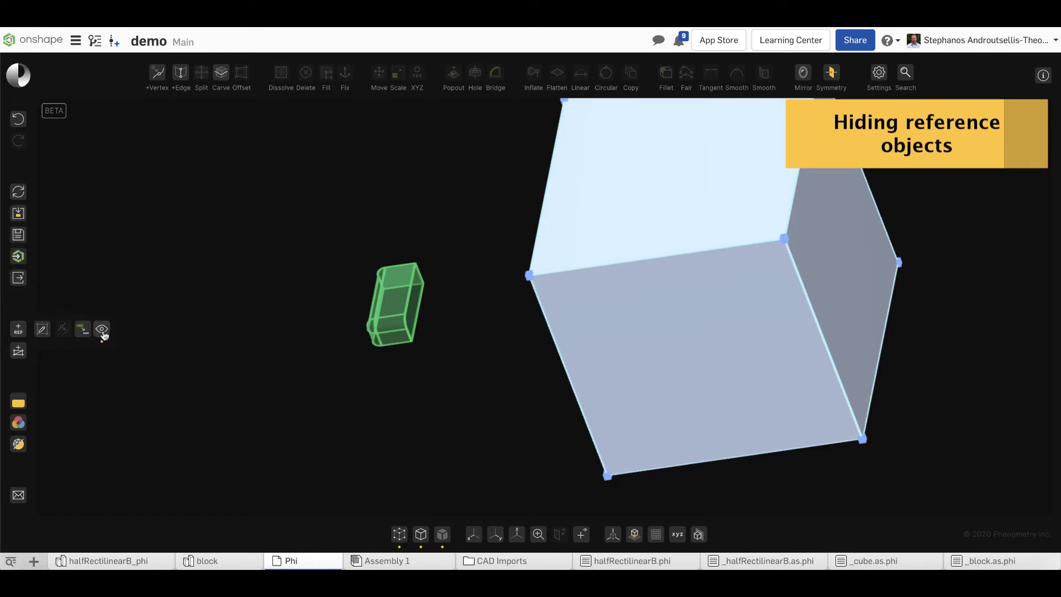
click(102, 330)
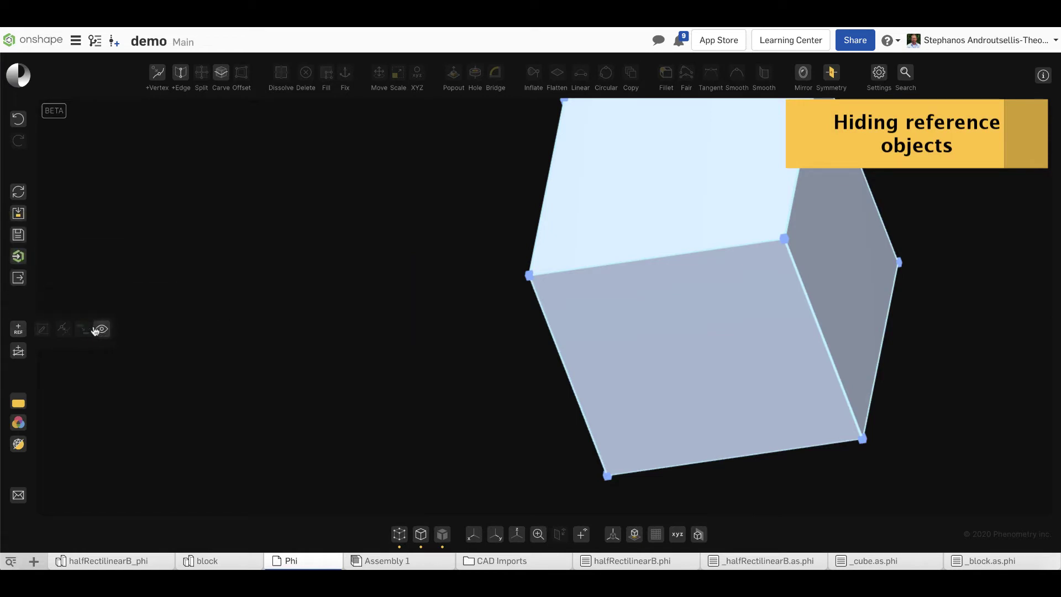
click(102, 330)
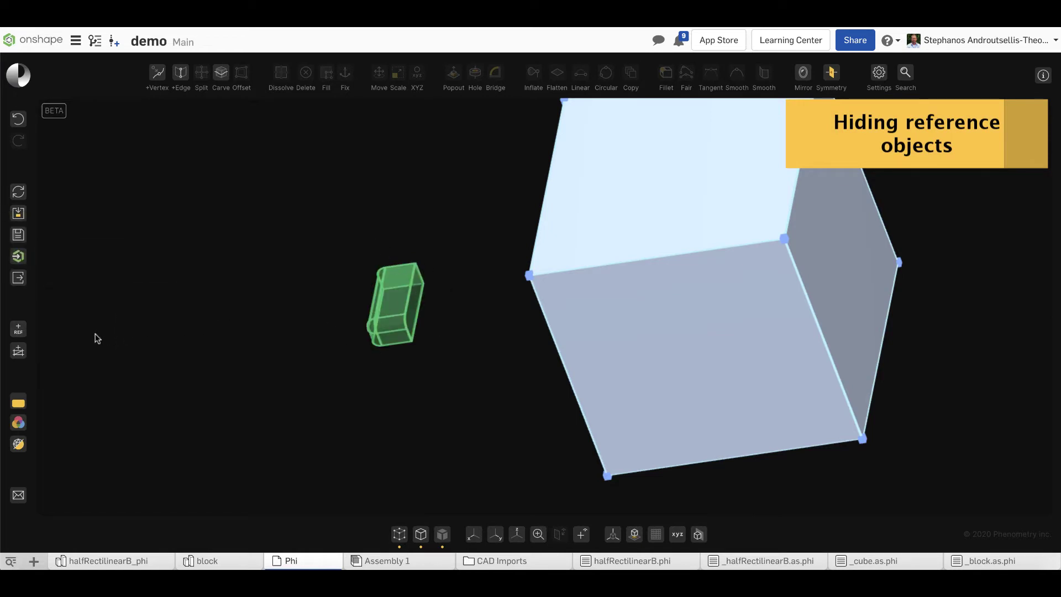
- Start editing the block reference body and translate it slightly downward in small increments
mouse_move(19, 329)
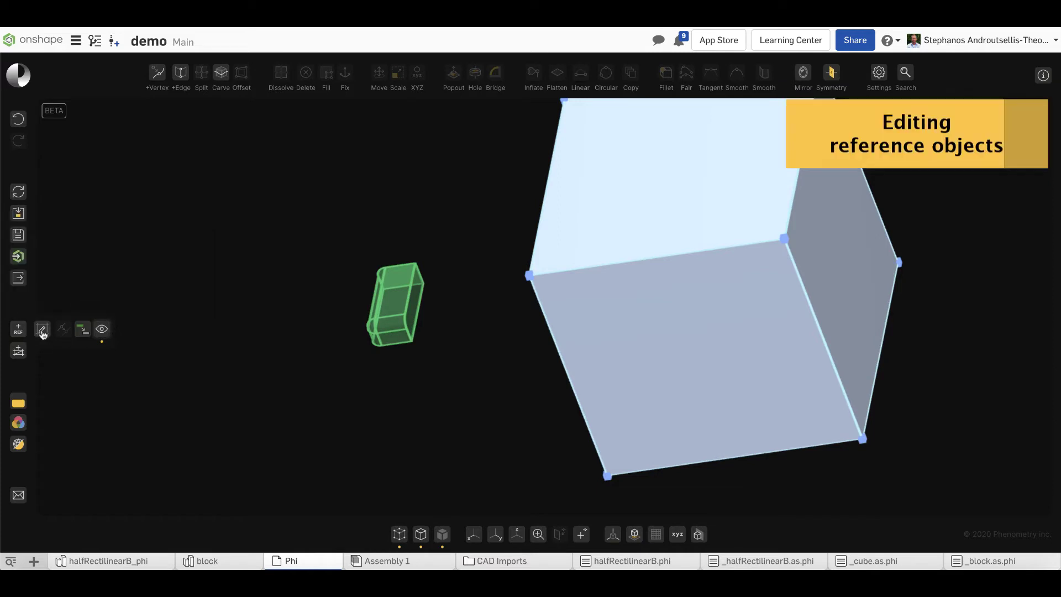
click(42, 330)
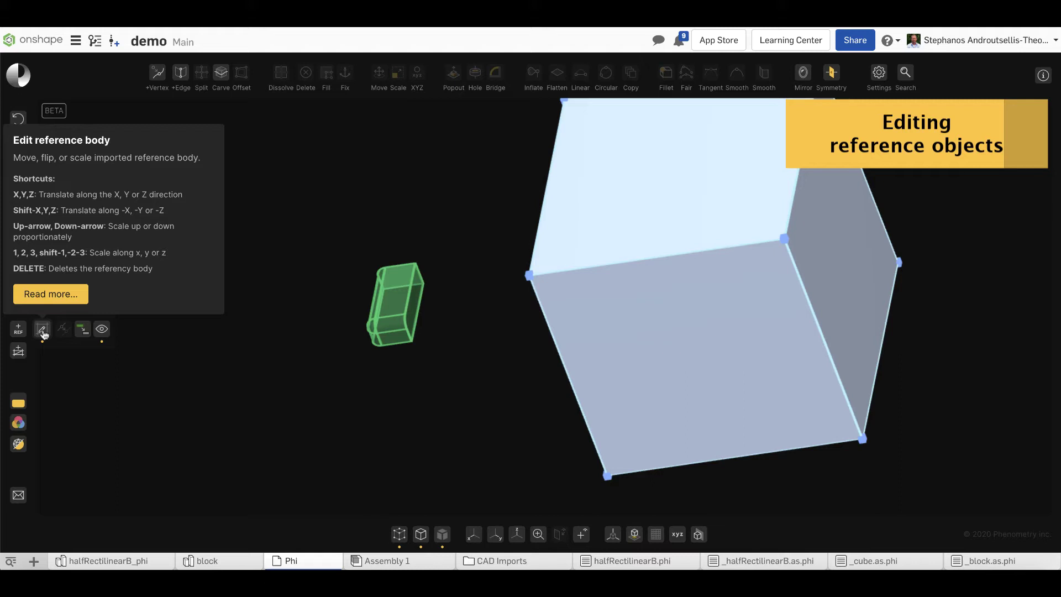
click(42, 330)
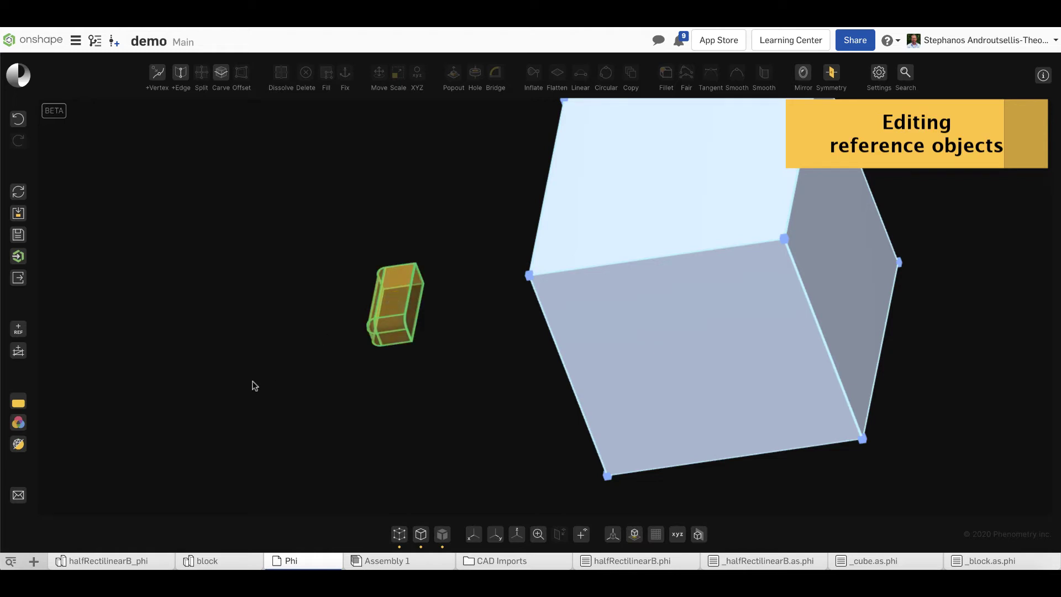
key(Down)
key(Down)
key(Down)
key(Down)
key(Down)
key(Down)
key(Down)
key(Down)
key(Down)
key(Down)
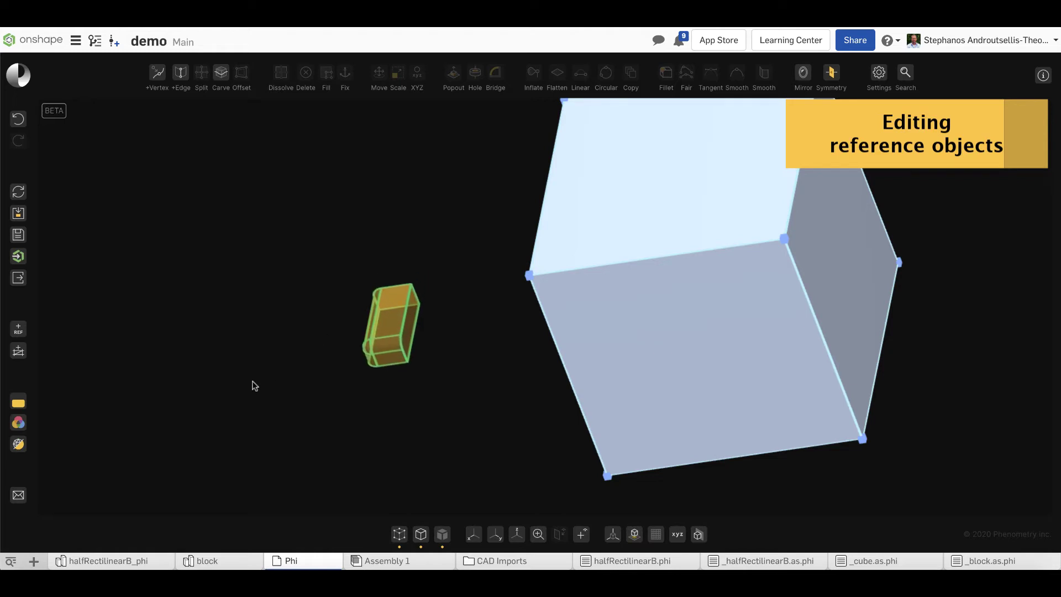
key(Up)
key(Up)
key(Up)
key(Up)
key(Up)
key(Up)
key(Up)
key(Up)
key(Up)
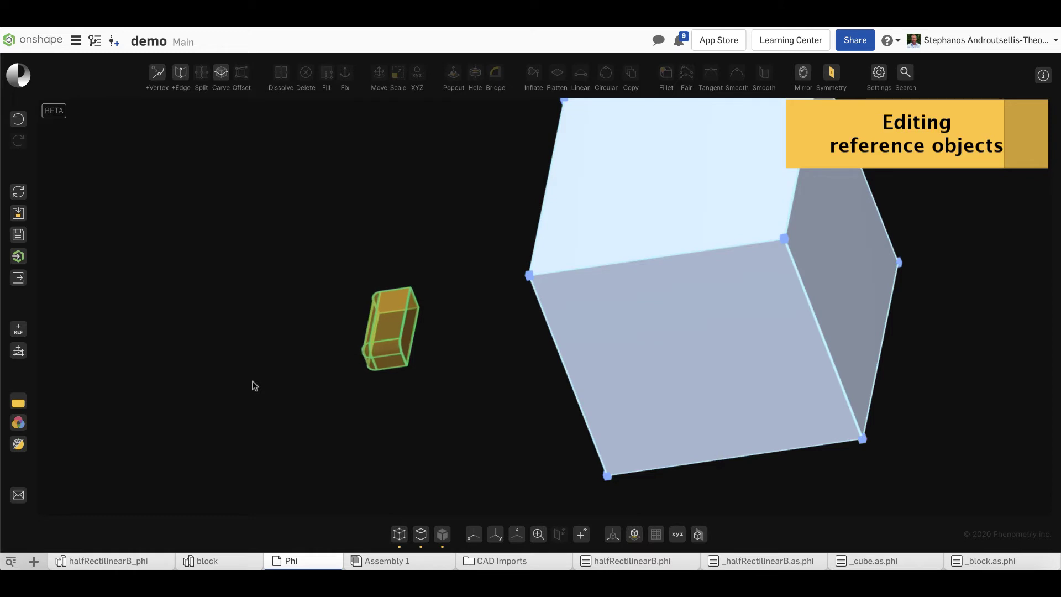
- Translate the reference body in small increments upward and closer to the cube
key(Right)
key(Right)
key(Right)
key(Right)
key(Right)
key(Right)
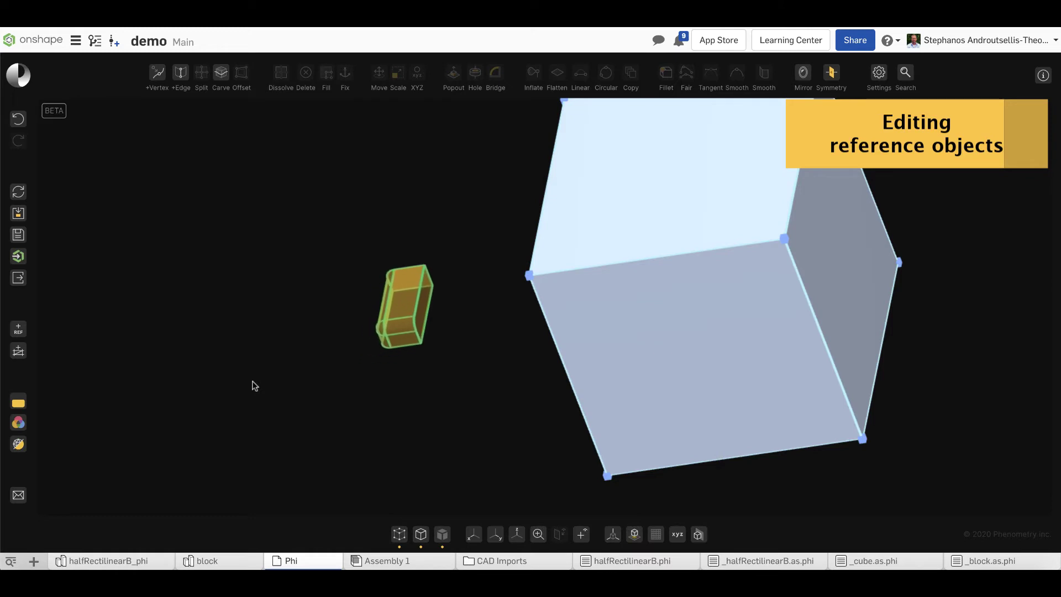
key(Page_Up)
key(Page_Up)
key(Page_Up)
key(Page_Up)
key(Page_Up)
key(Page_Up)
key(Page_Down)
key(Page_Down)
key(Page_Down)
key(Page_Down)
key(Page_Down)
key(Page_Down)
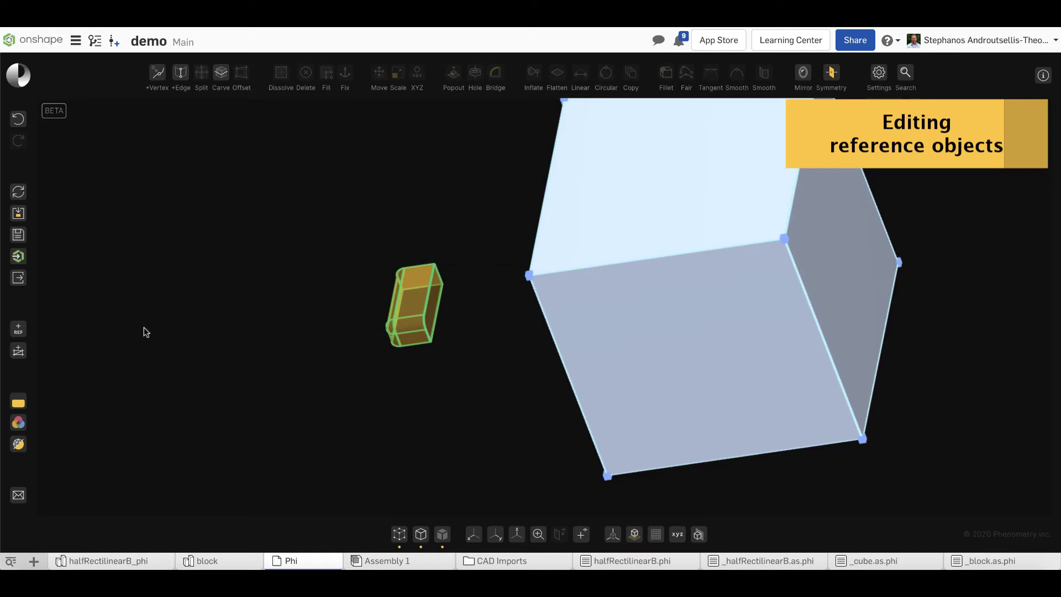
- Scale the reference body up proportionally in small increments and back down to its starting size
key(plus)
key(plus)
key(plus)
key(plus)
key(plus)
key(plus)
key(plus)
key(plus)
key(plus)
key(plus)
key(plus)
key(plus)
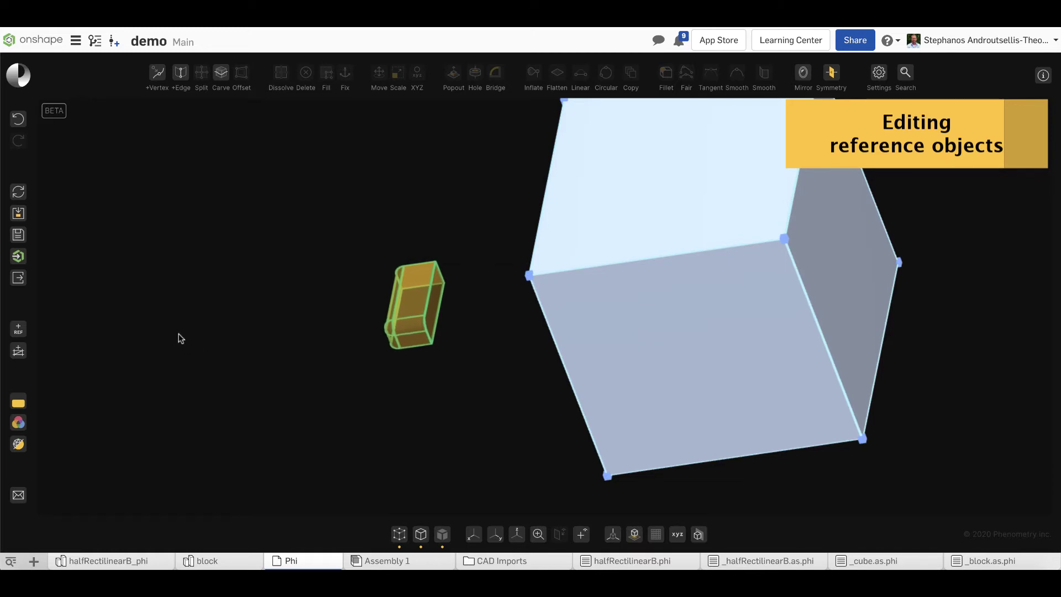
key(minus)
key(minus)
key(minus)
key(minus)
key(minus)
key(minus)
key(minus)
key(minus)
key(minus)
key(minus)
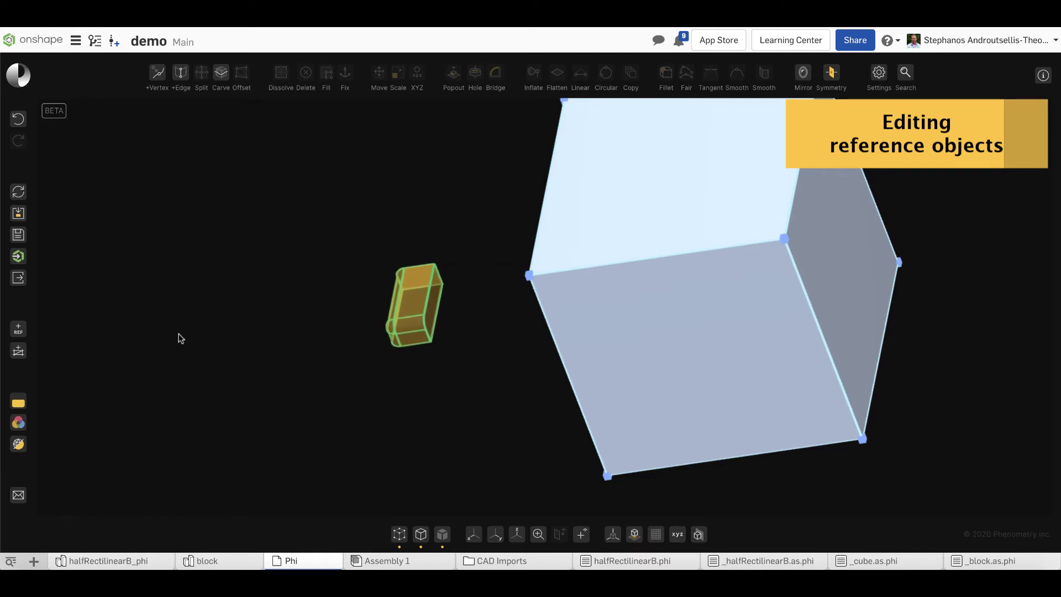
- Enlarge the reference body proportionally by a small amount and finish editing it
key(plus)
key(plus)
key(plus)
key(plus)
key(plus)
key(plus)
key(plus)
key(plus)
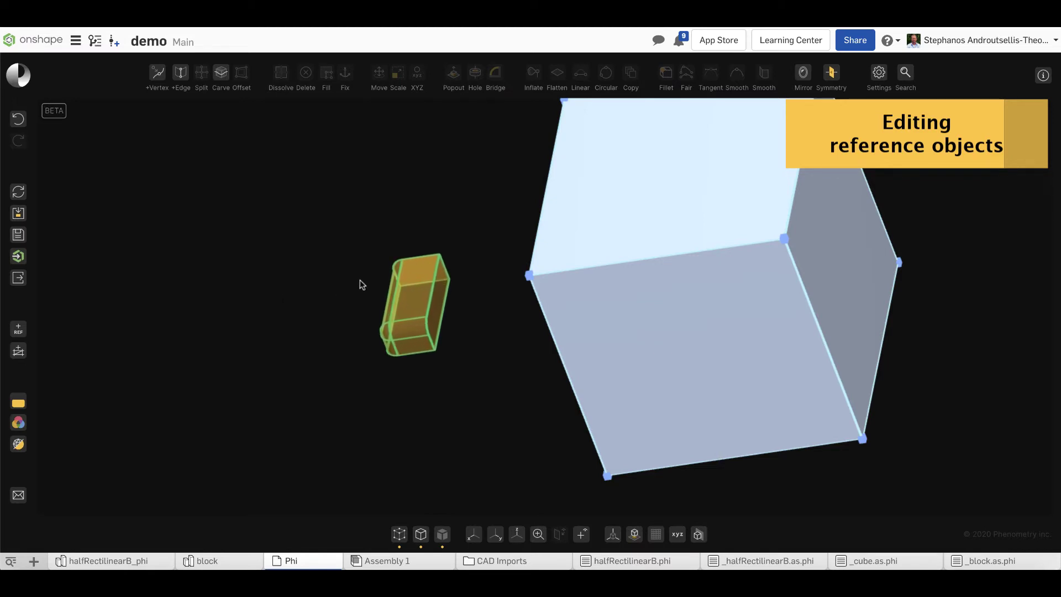
scroll(458, 283, up, 5)
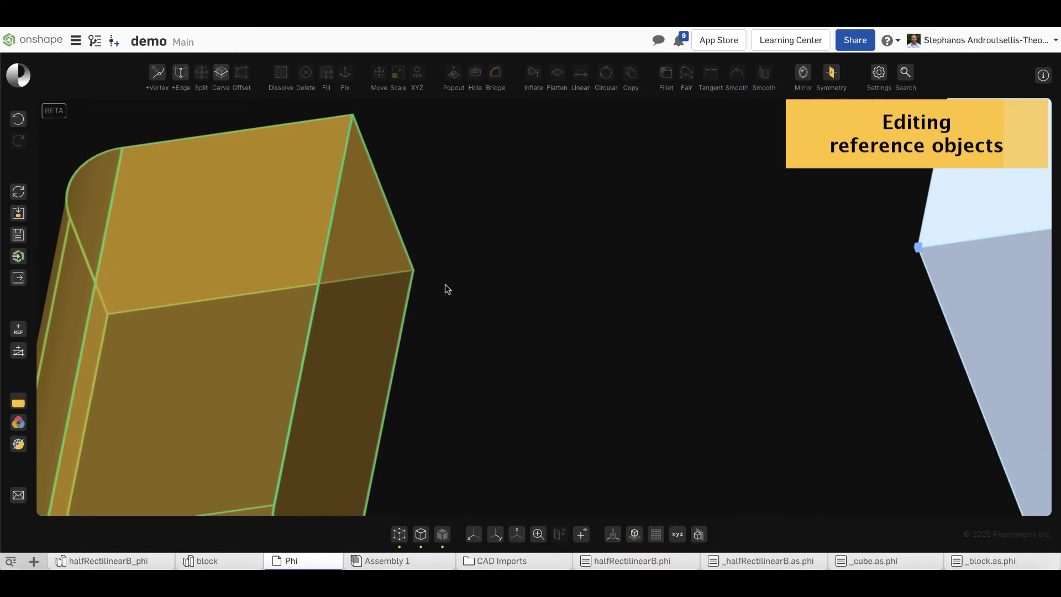
scroll(446, 285, down, 5)
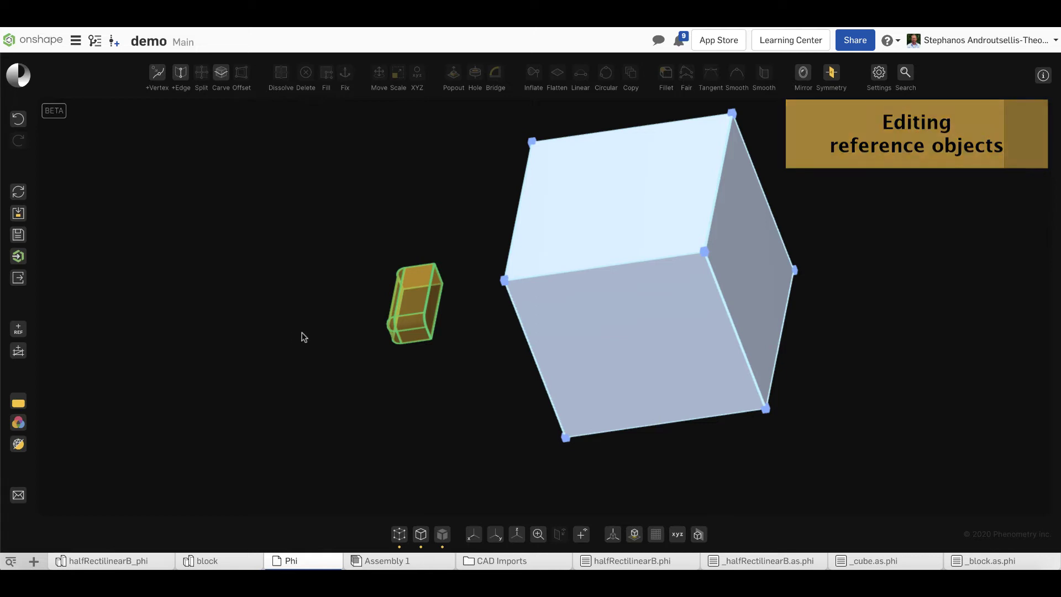
drag(243, 340, 241, 337)
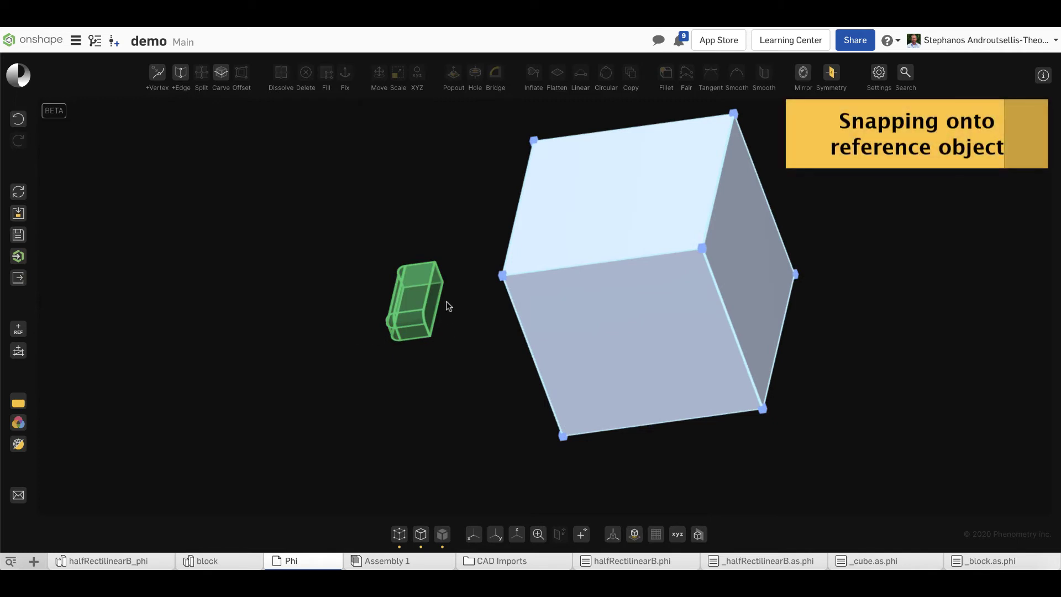
- Snap the cube's corner vertex nearest the block onto a corner vertex of the green reference body
click(503, 276)
mouse_move(24, 331)
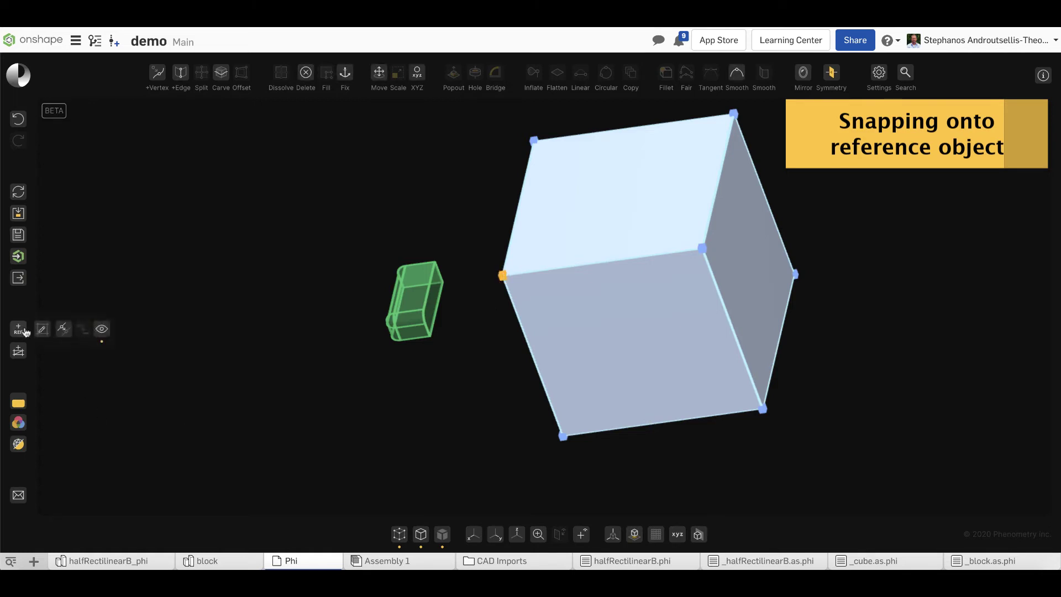
click(64, 330)
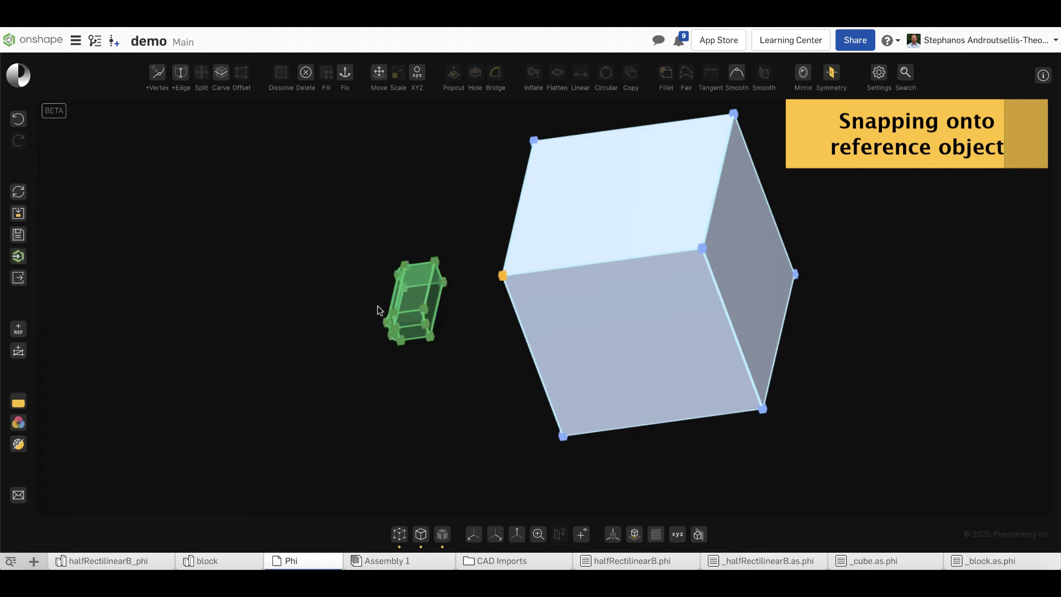
click(391, 307)
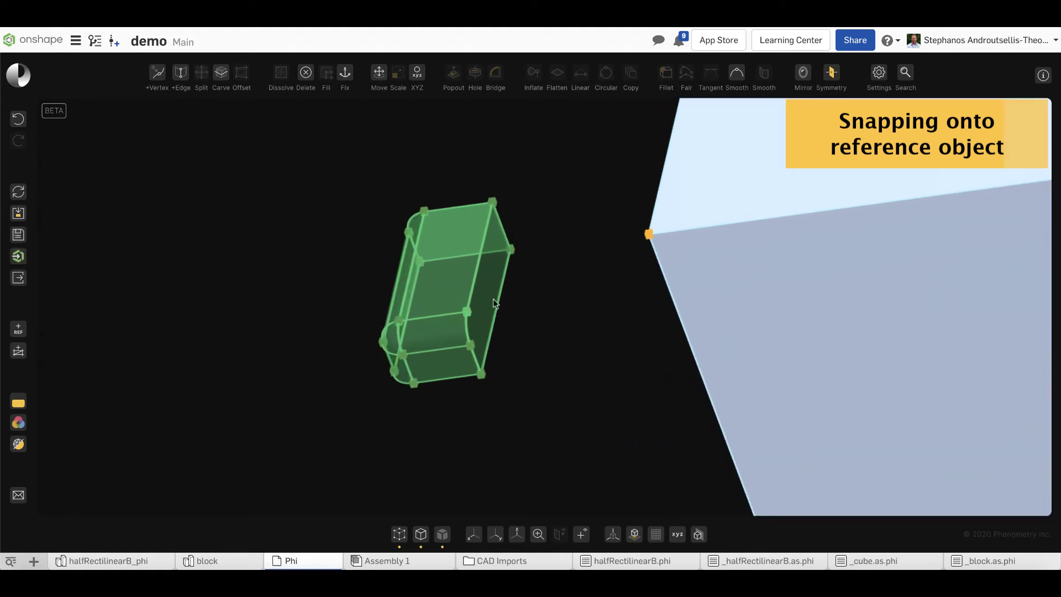
click(467, 312)
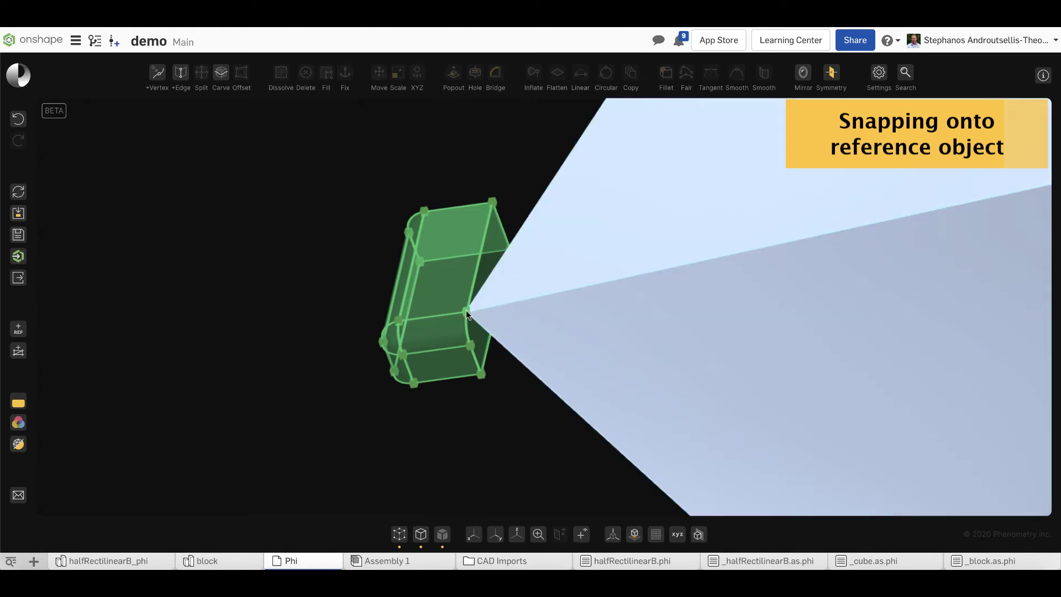
- Snap the cube's slanted top-face edge nearest the block onto the long edge of the reference body
scroll(559, 312, down, 3)
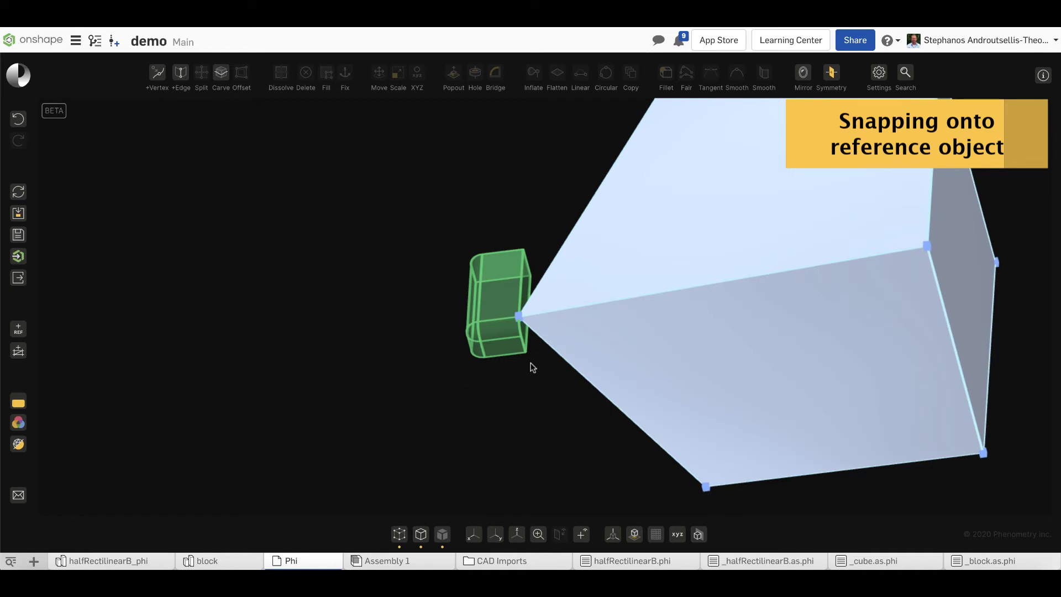
scroll(374, 372, down, 5)
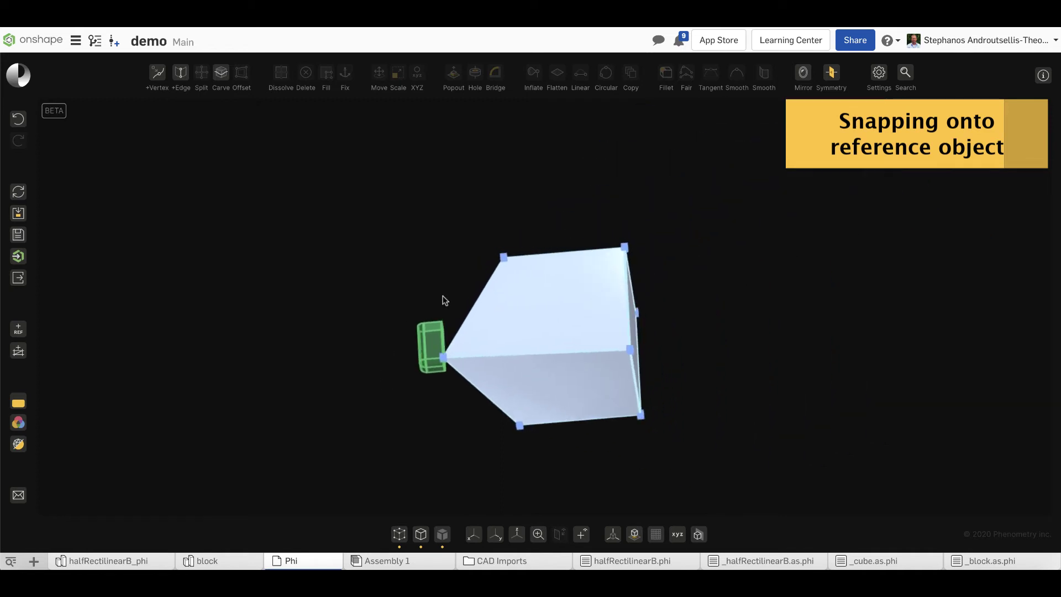
click(472, 309)
mouse_move(20, 330)
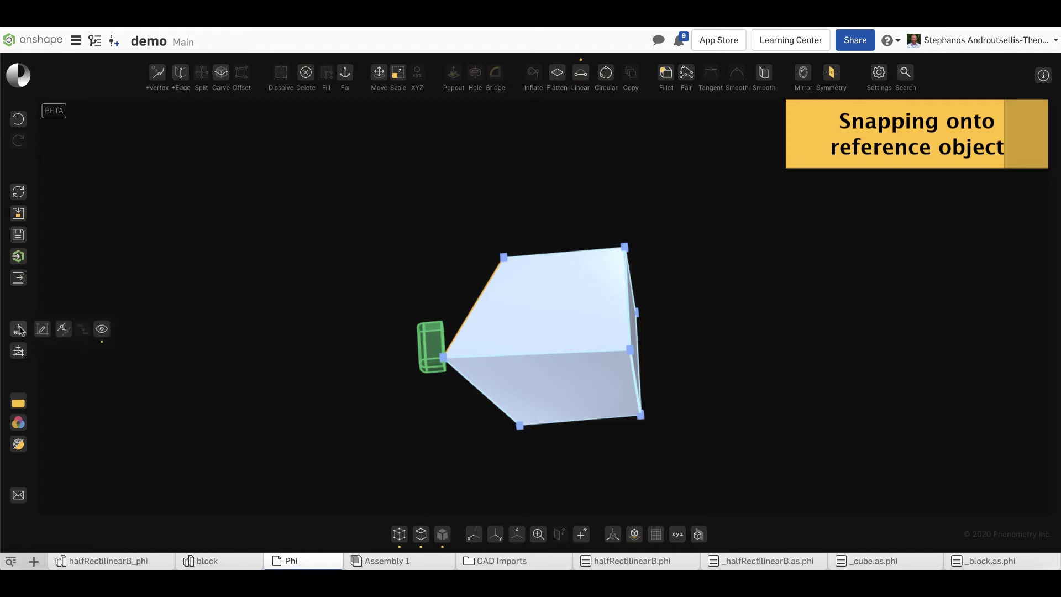
scroll(310, 348, up, 5)
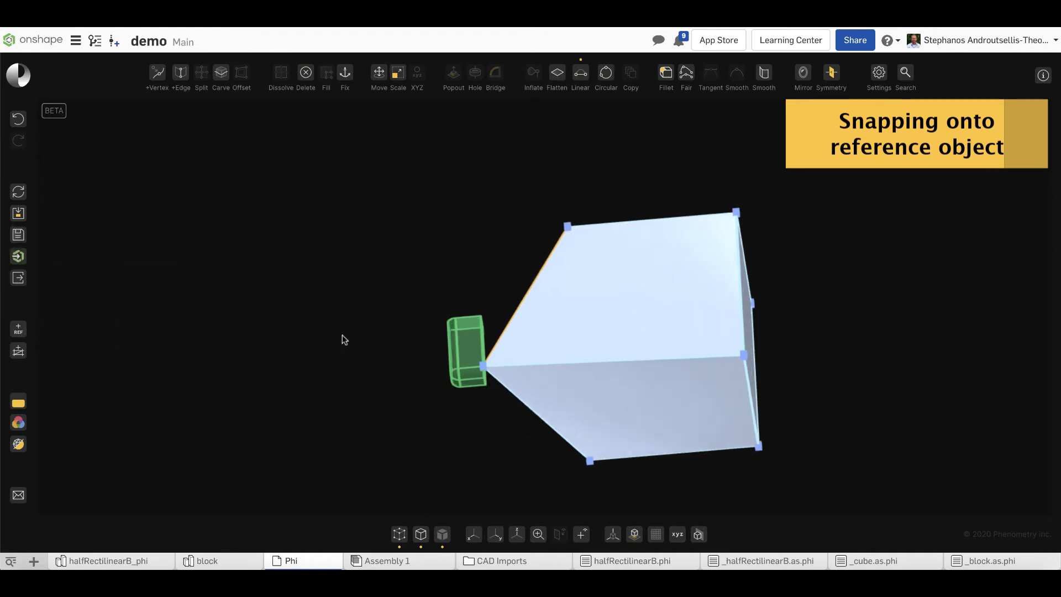
scroll(590, 336, down, 2)
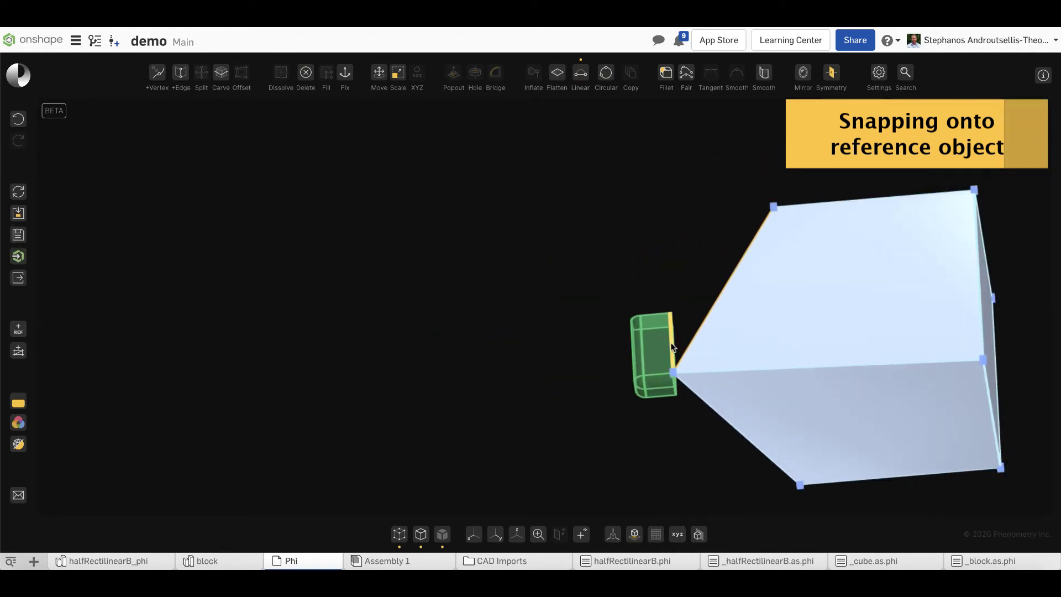
click(671, 343)
scroll(519, 332, down, 3)
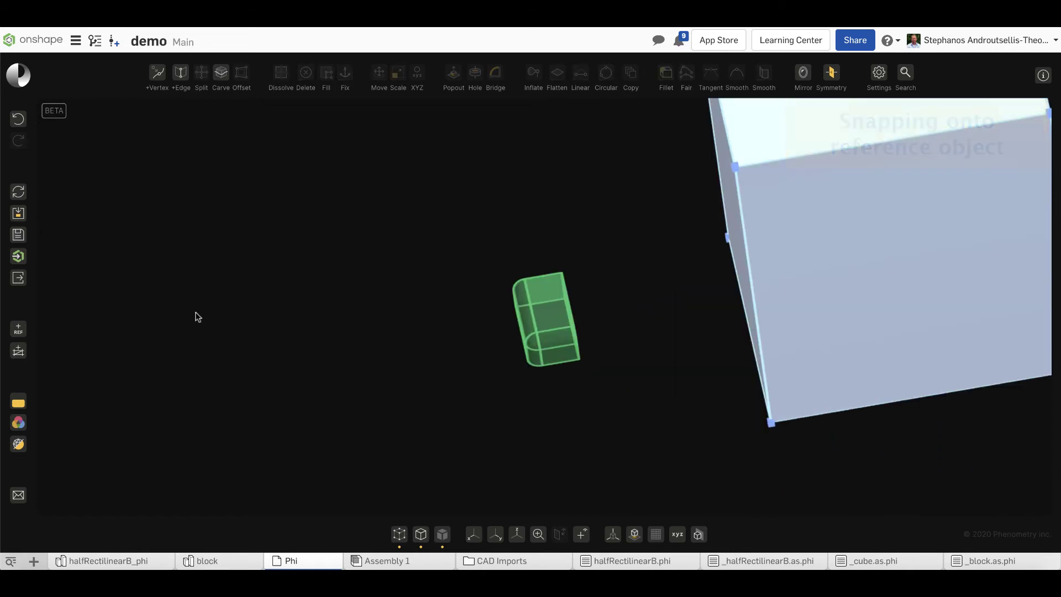
- Convert the flat upper face of the reference block into a Phi face and move that face off the block
mouse_move(19, 333)
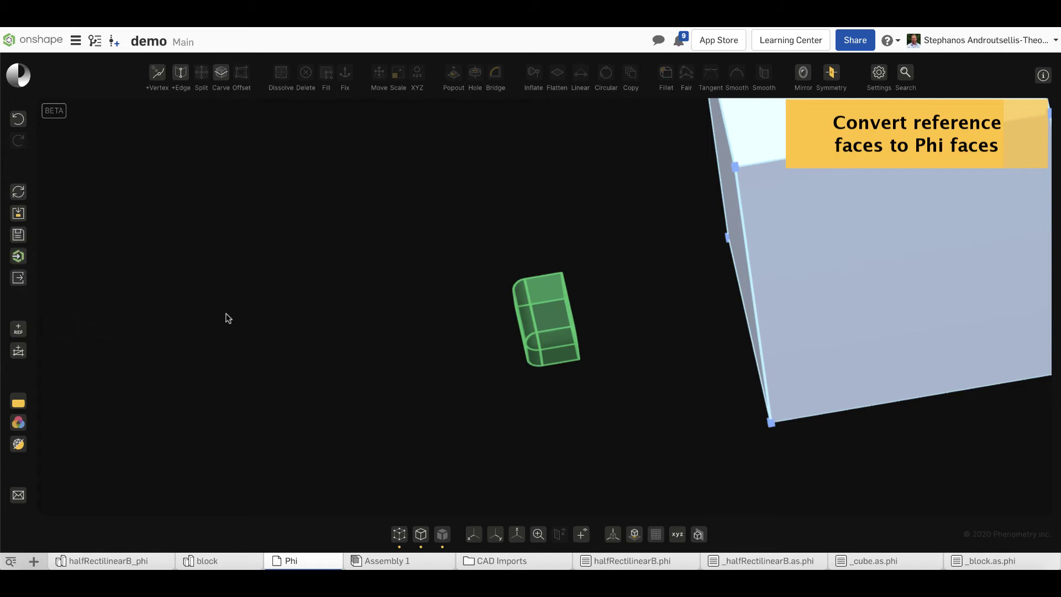
click(552, 301)
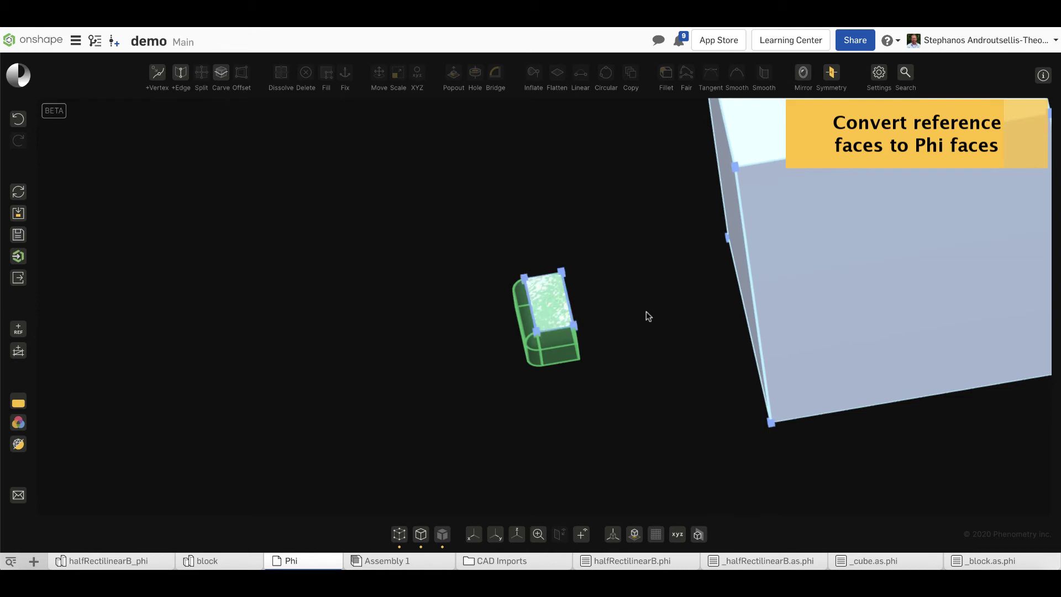
click(552, 308)
key(m)
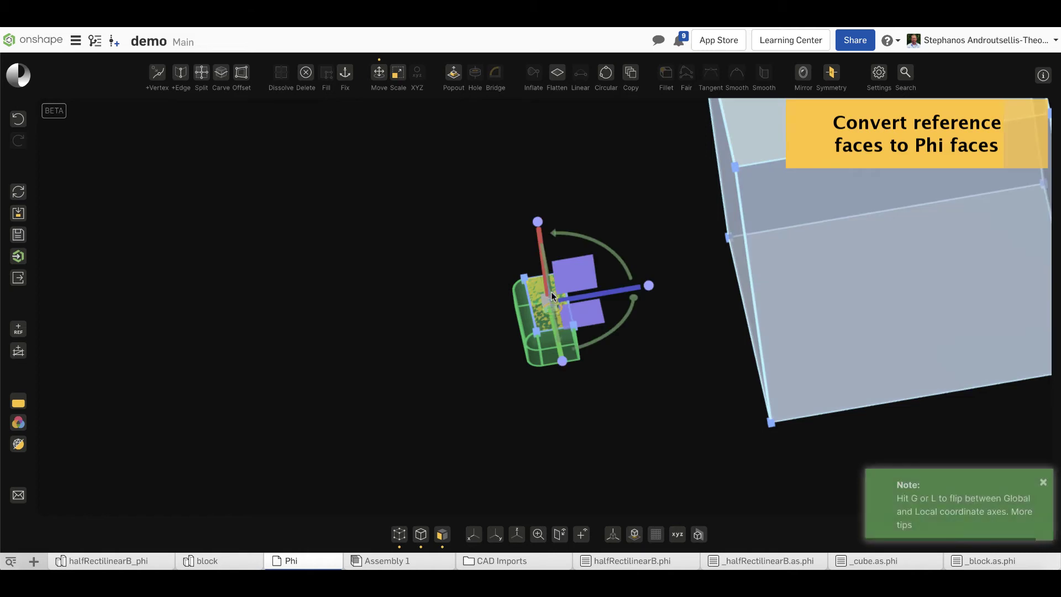
drag(548, 279, 474, 262)
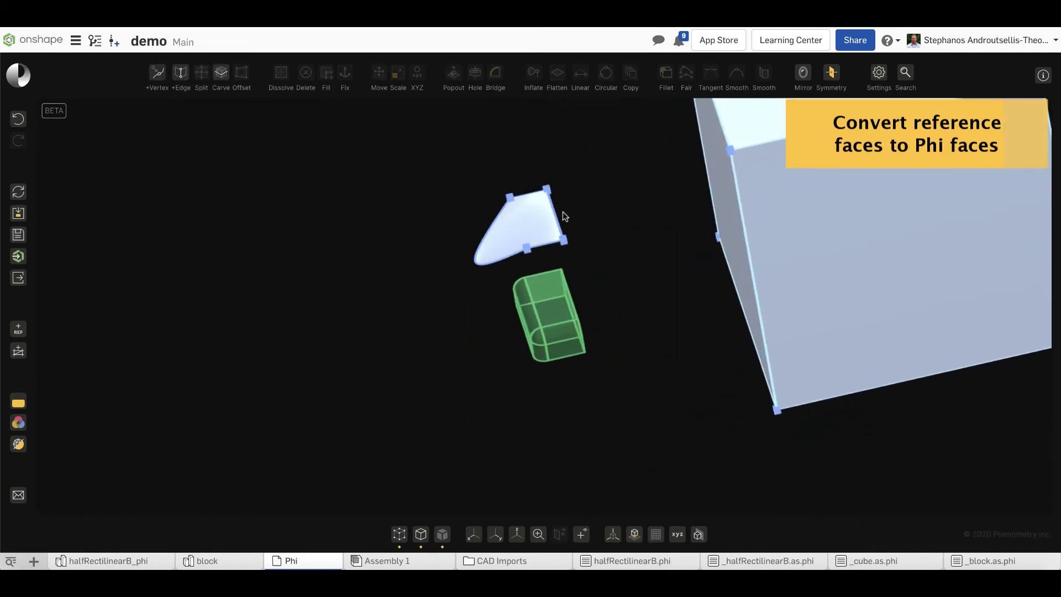
- Pop out the converted face floating above the reference block to turn it into a thin slab
drag(593, 244, 592, 214)
click(542, 172)
key(p)
drag(542, 174, 540, 153)
click(426, 189)
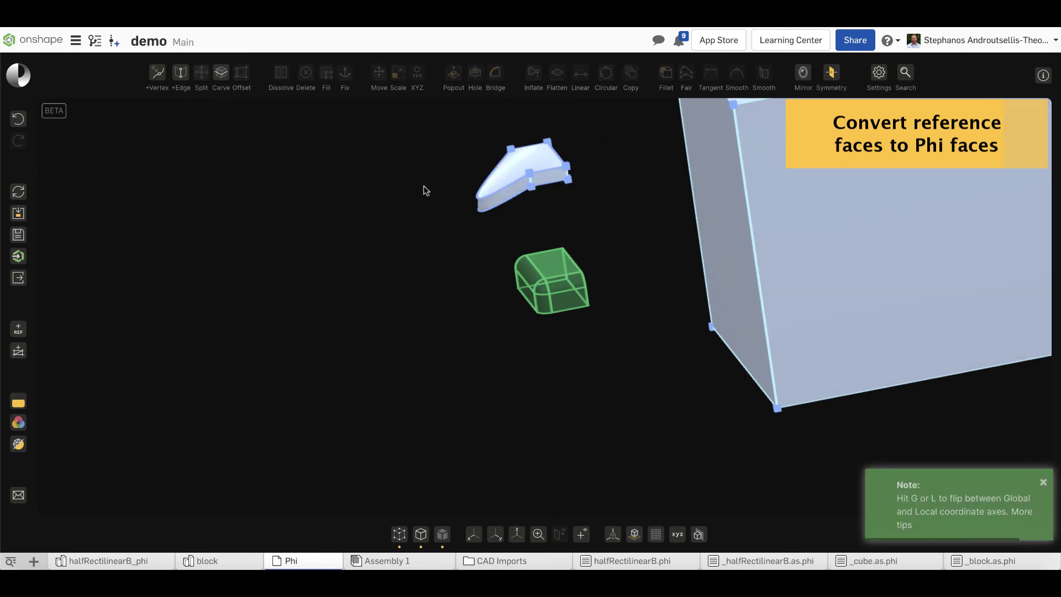
- Bridge the thin slab's side face that faces the cube to the cube's nearest side face
drag(426, 189, 384, 267)
scroll(497, 214, up, 5)
click(461, 203)
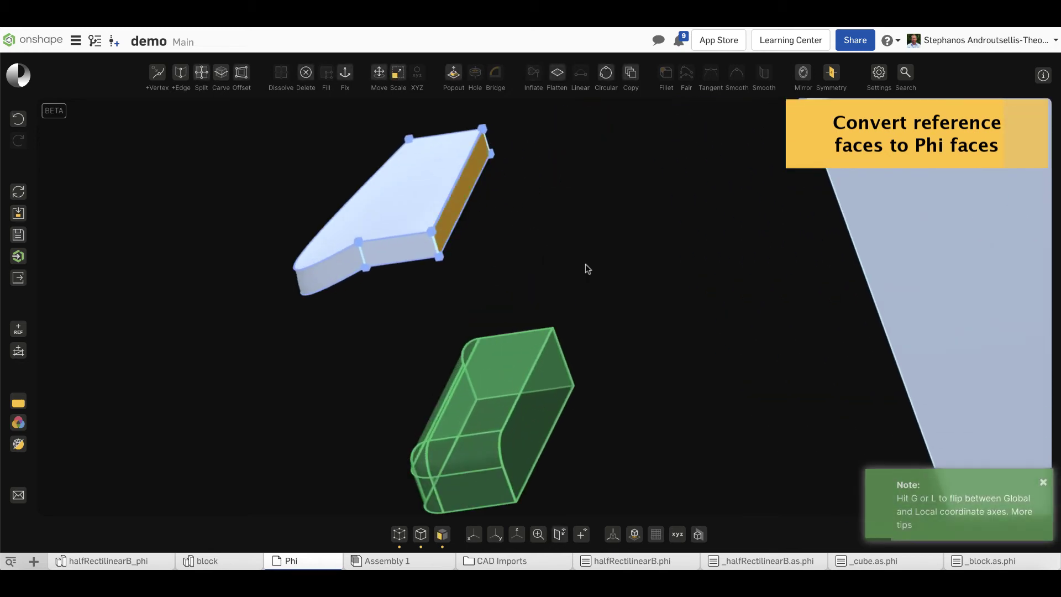
drag(585, 263, 787, 230)
click(811, 228)
scroll(646, 216, down, 6)
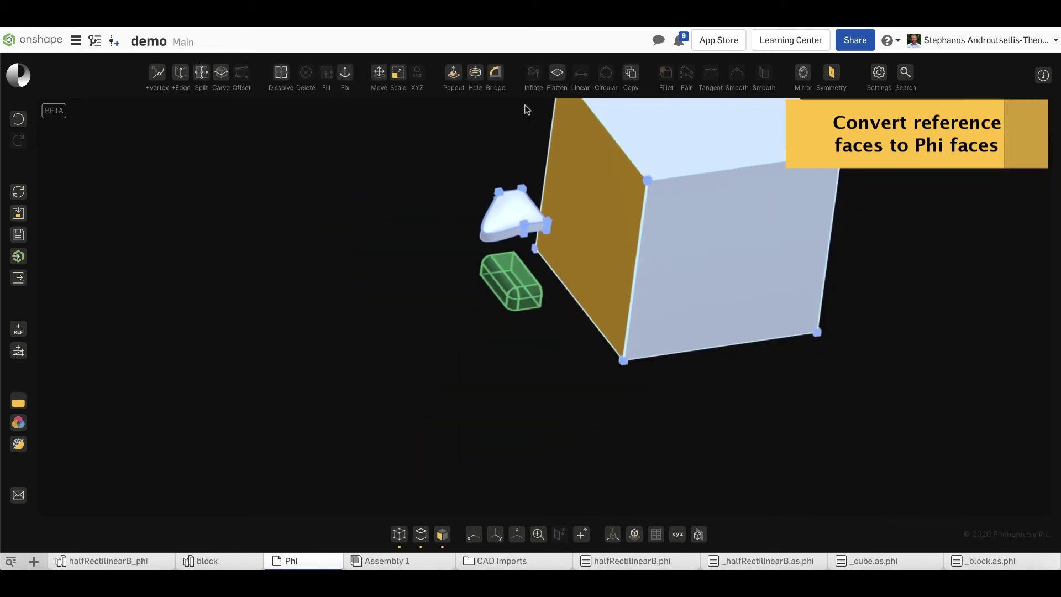
click(495, 71)
drag(429, 216, 409, 195)
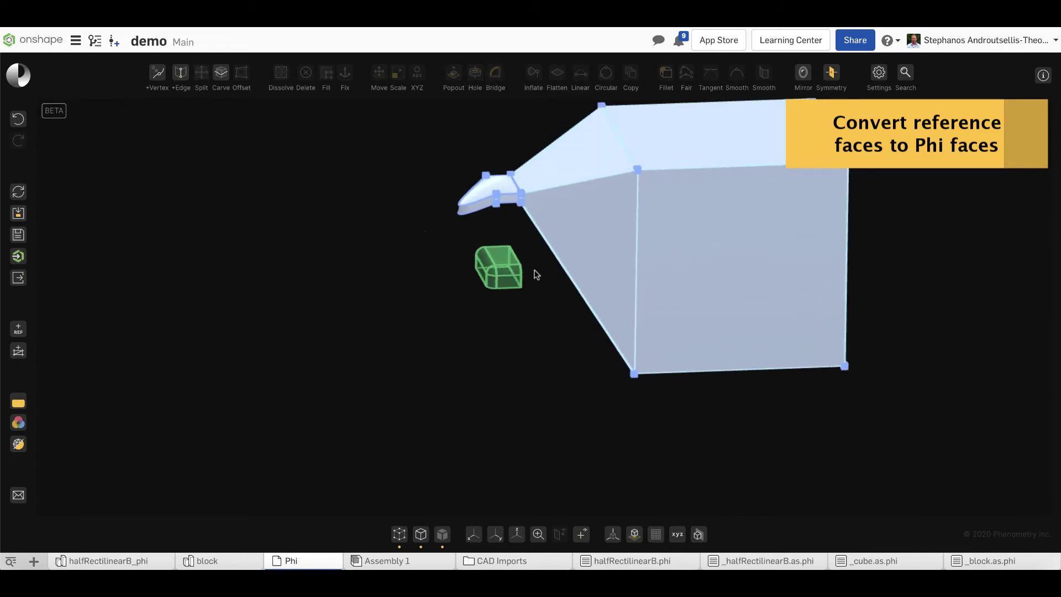
- Convert the rounded edge face of the green reference block into a Phi face and move it away from the block
scroll(536, 276, up, 4)
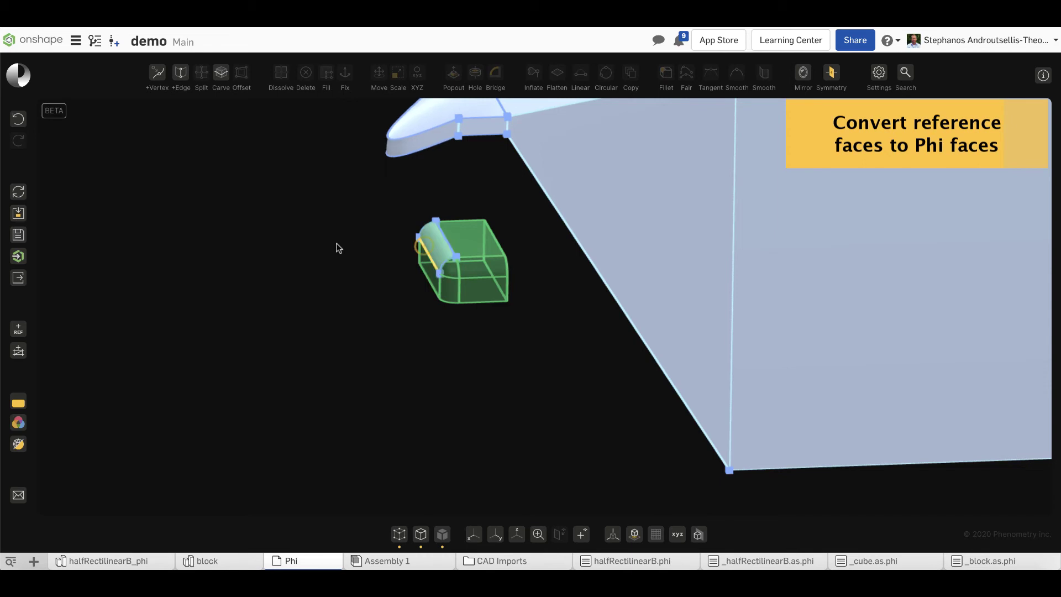
click(440, 244)
click(440, 244)
key(m)
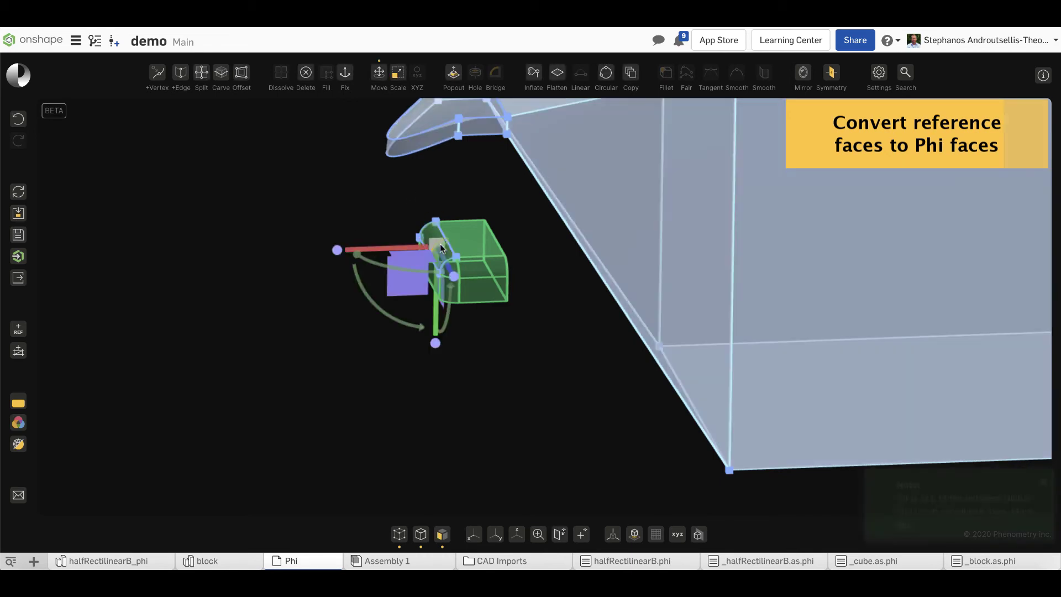
drag(432, 248, 357, 265)
click(422, 323)
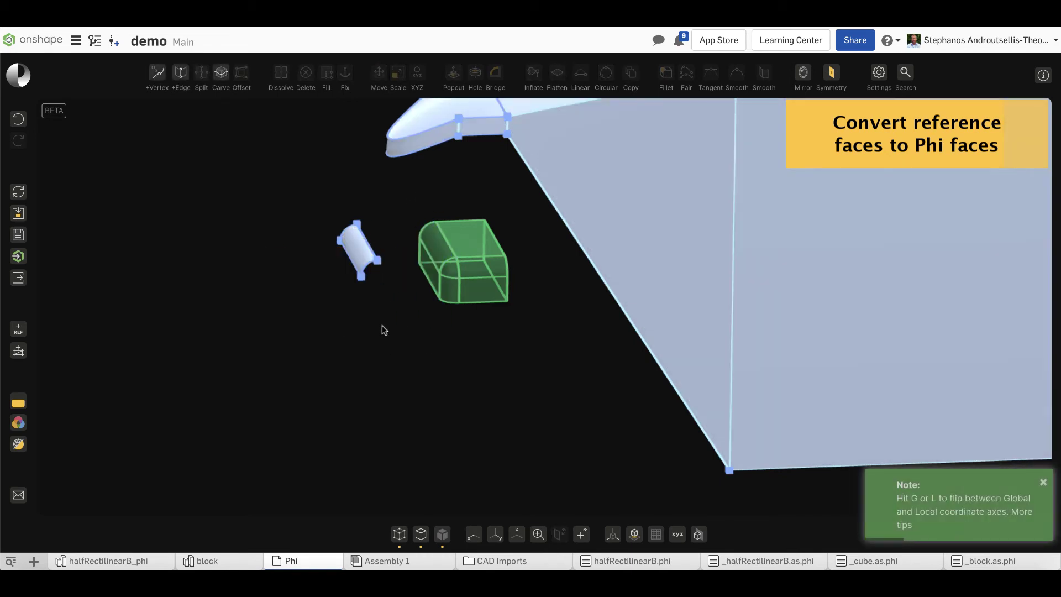
mouse_move(379, 324)
right_down()
mouse_move(375, 316)
mouse_move(379, 334)
right_up()
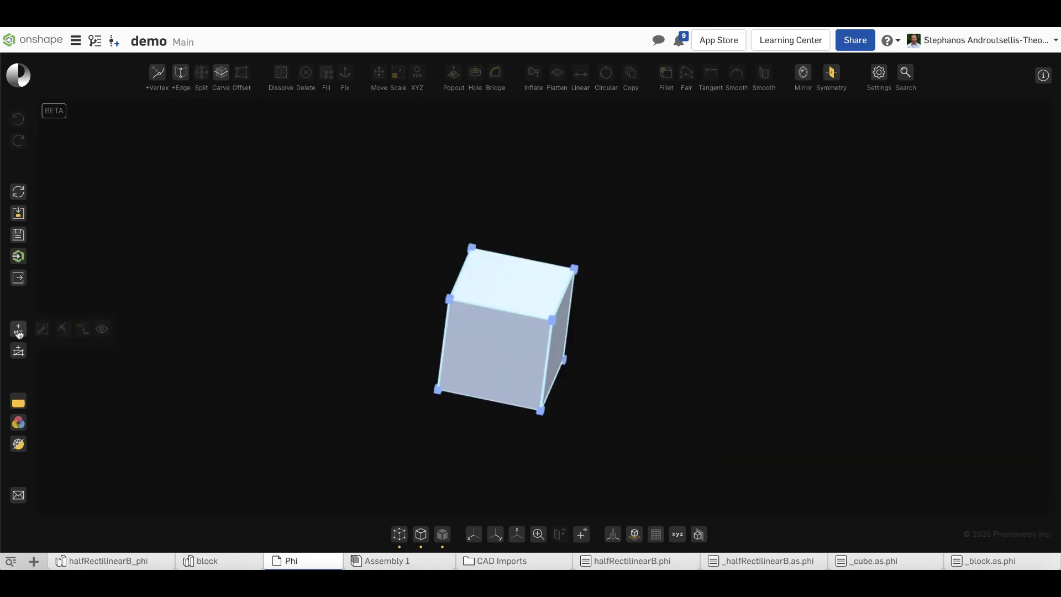
- Start importing a reference model and choose an STL file as the source
click(18, 329)
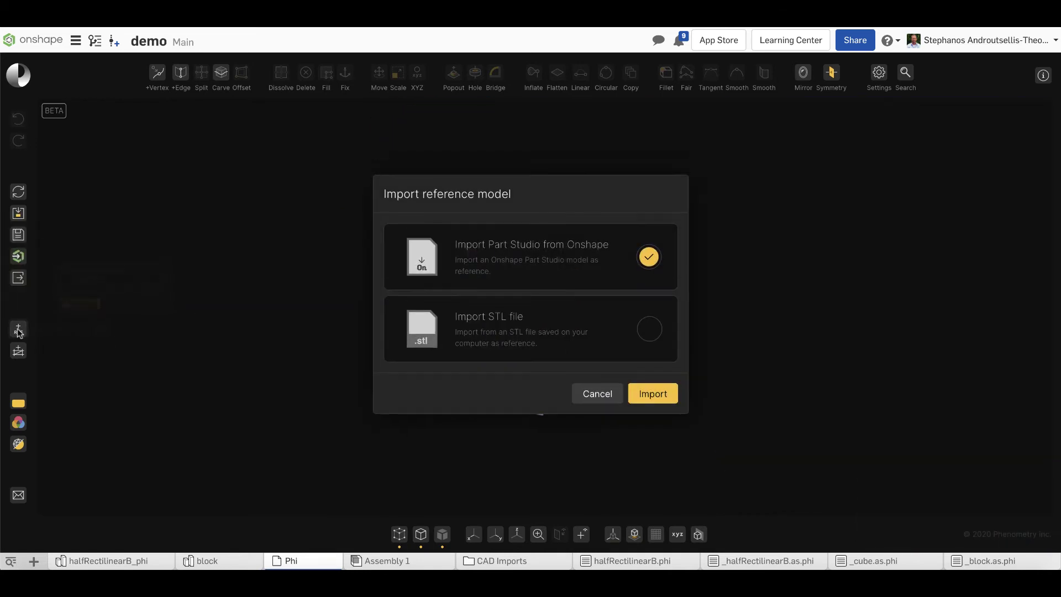
click(650, 336)
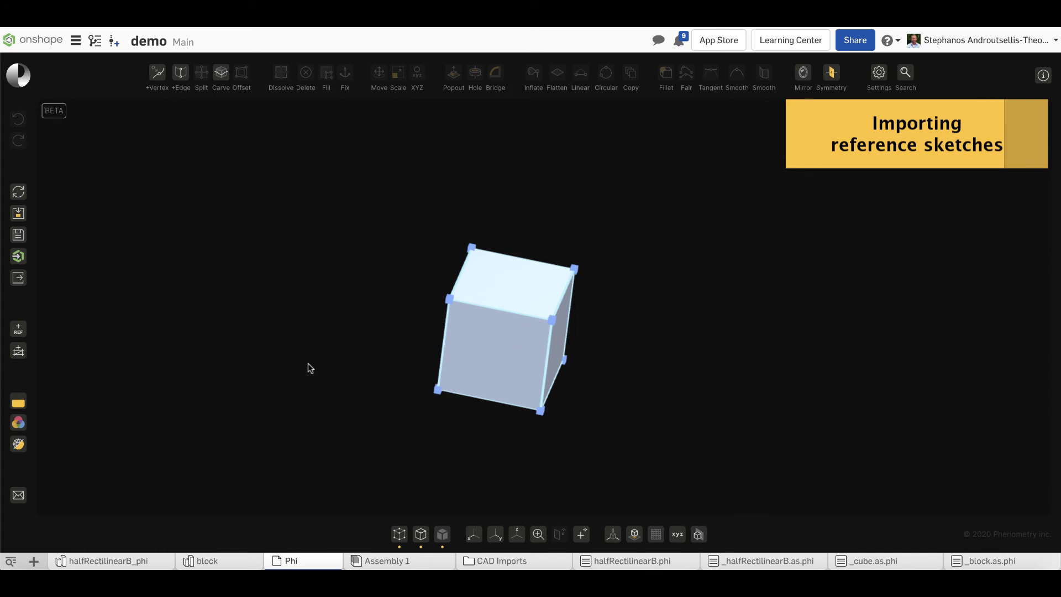
- Load saddle_front.png as the front reference sketch and saddle_top.png as the top reference sketch
click(19, 350)
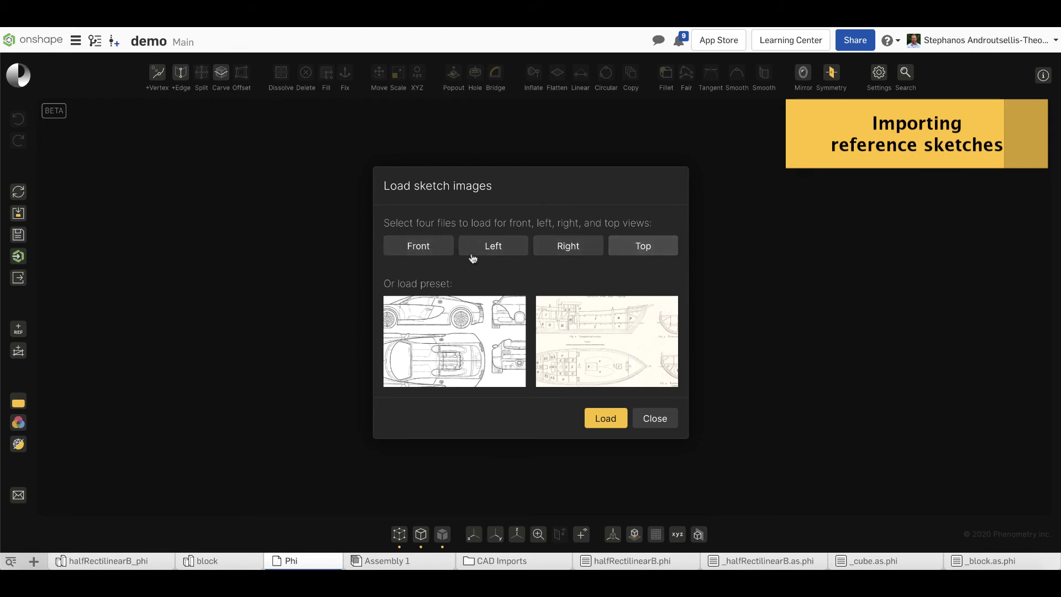
click(436, 252)
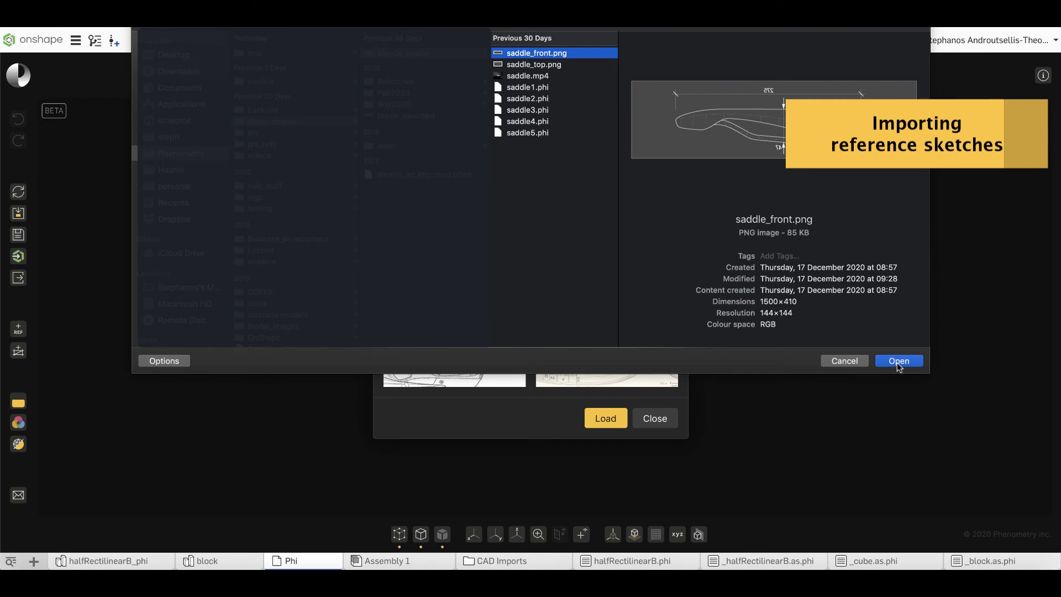
click(897, 362)
click(641, 245)
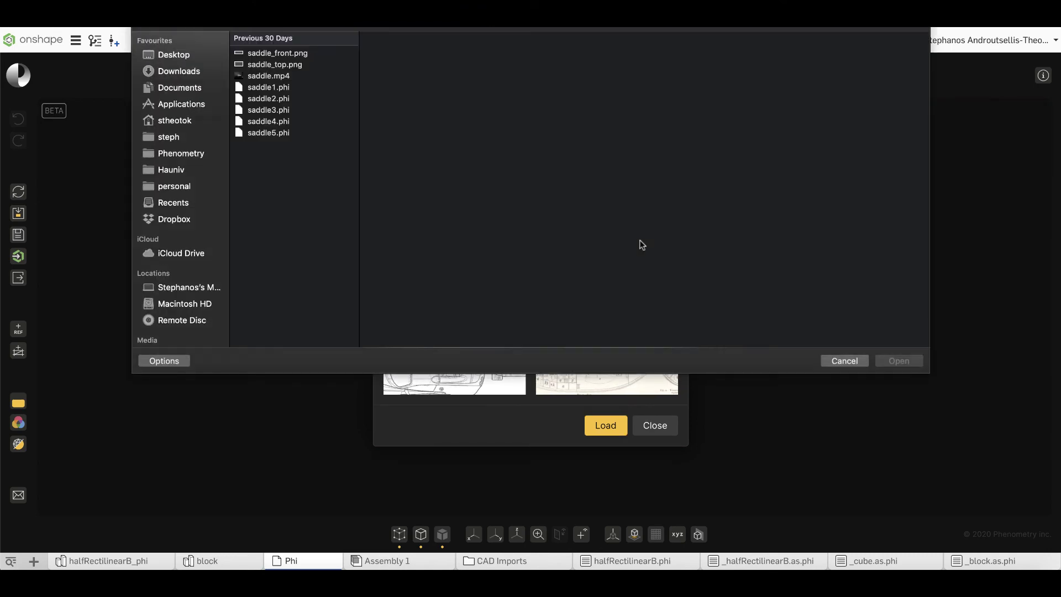
click(276, 60)
click(899, 356)
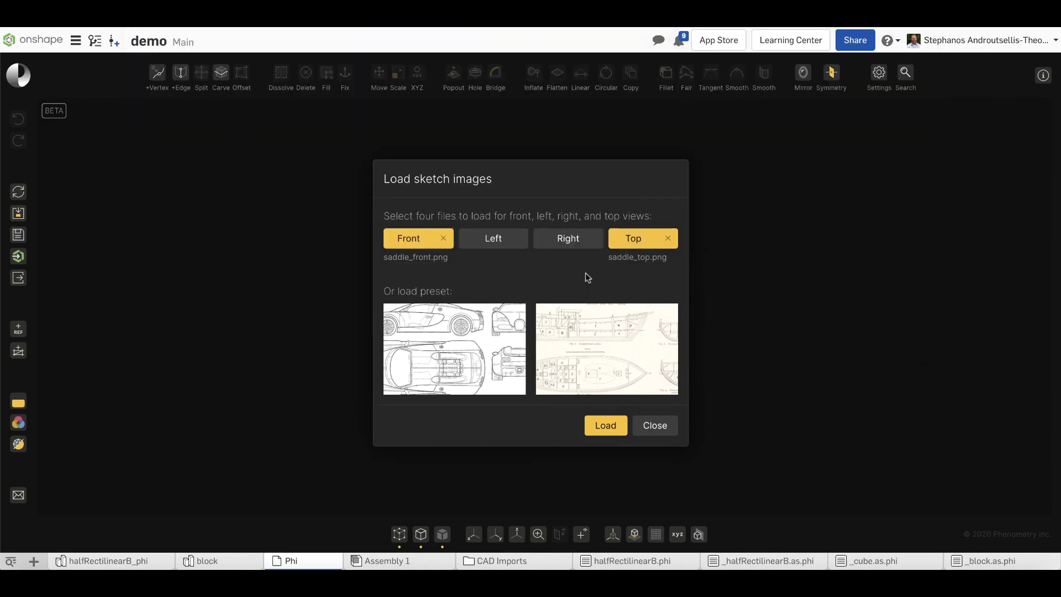
click(607, 425)
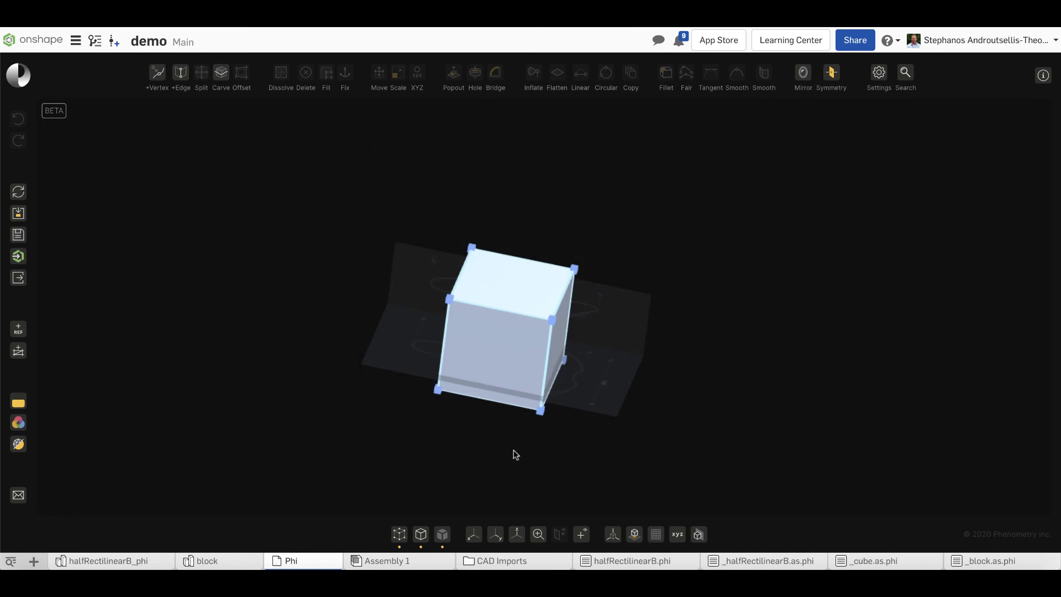
- Hide the cube's faces to inspect the saddle sketches behind and below it, and show the faces again
click(442, 538)
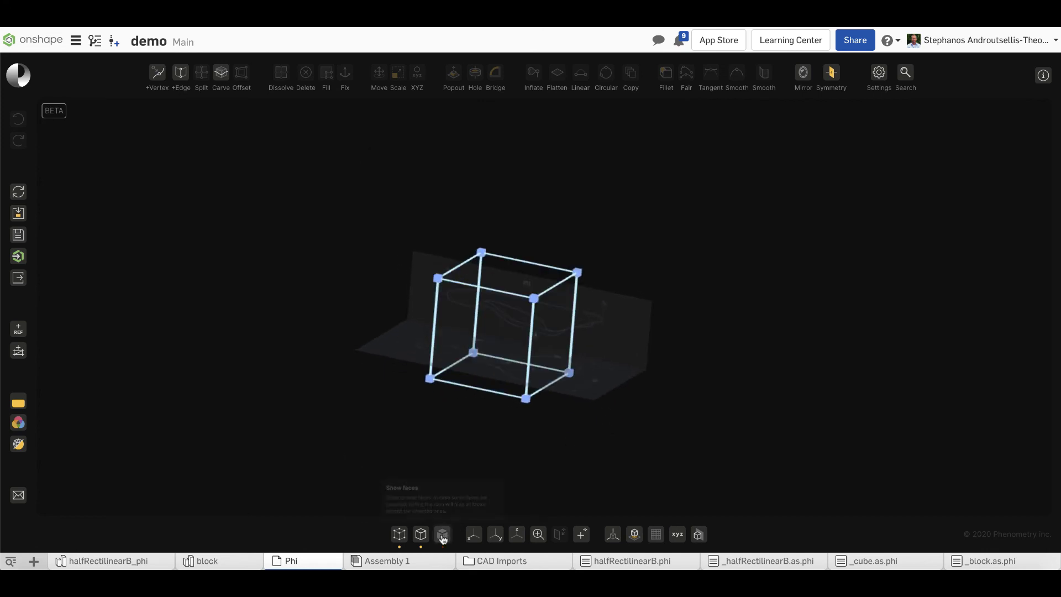
mouse_move(457, 451)
right_down()
mouse_move(435, 435)
mouse_move(474, 454)
mouse_move(516, 438)
mouse_move(442, 434)
mouse_move(422, 445)
mouse_move(458, 451)
right_up()
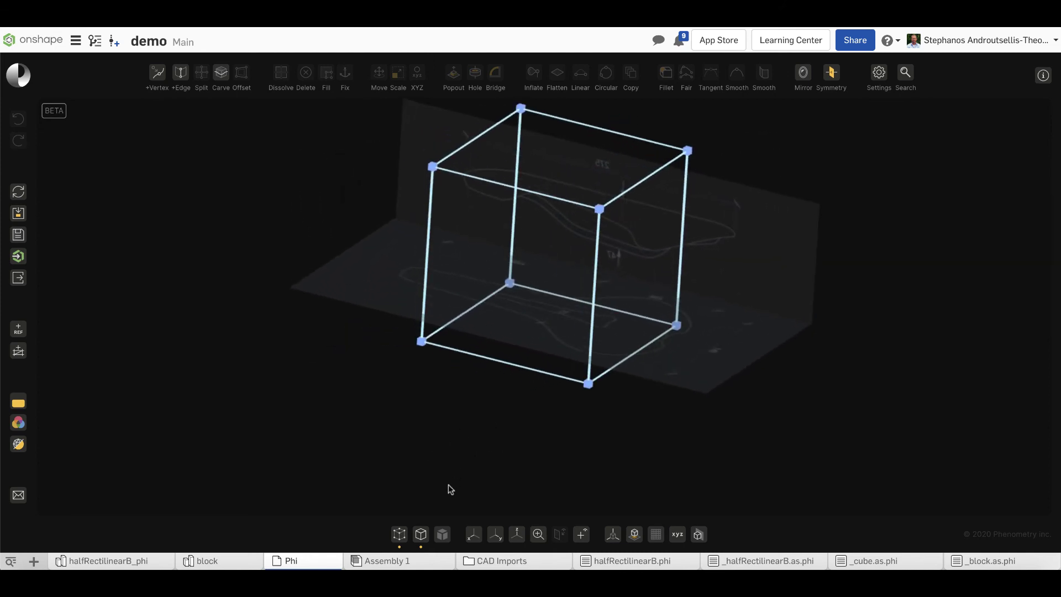
click(442, 534)
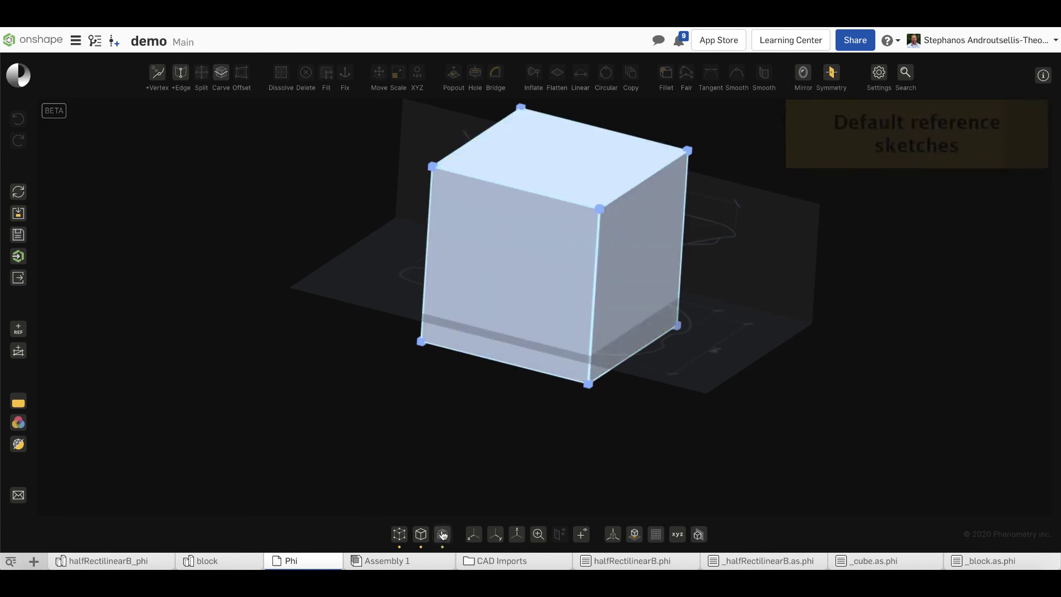
- Load the preset car drawings as reference sketches and replace them with the preset ship drawings
click(18, 351)
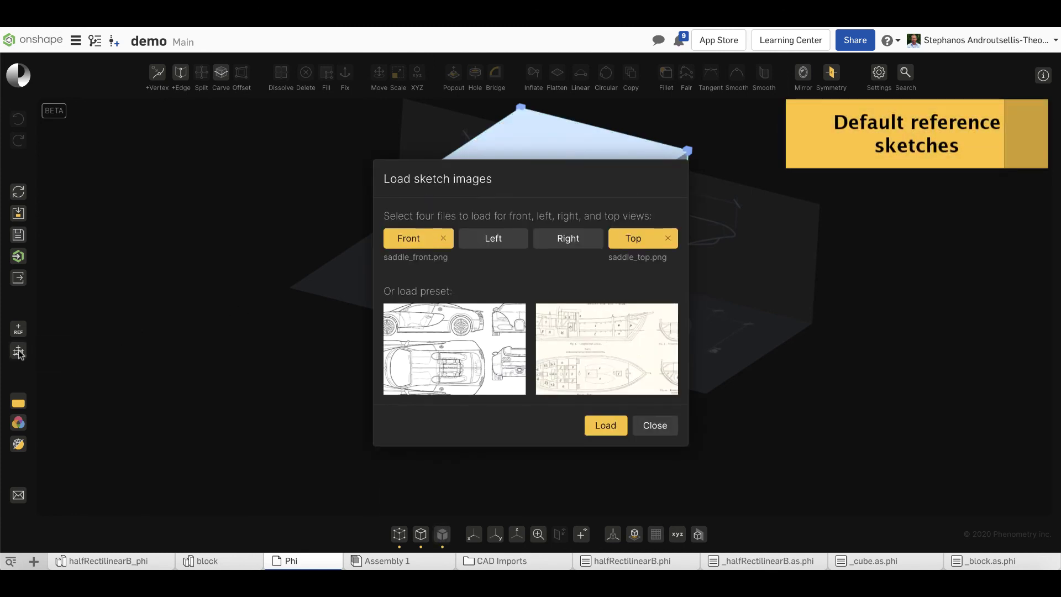
click(464, 362)
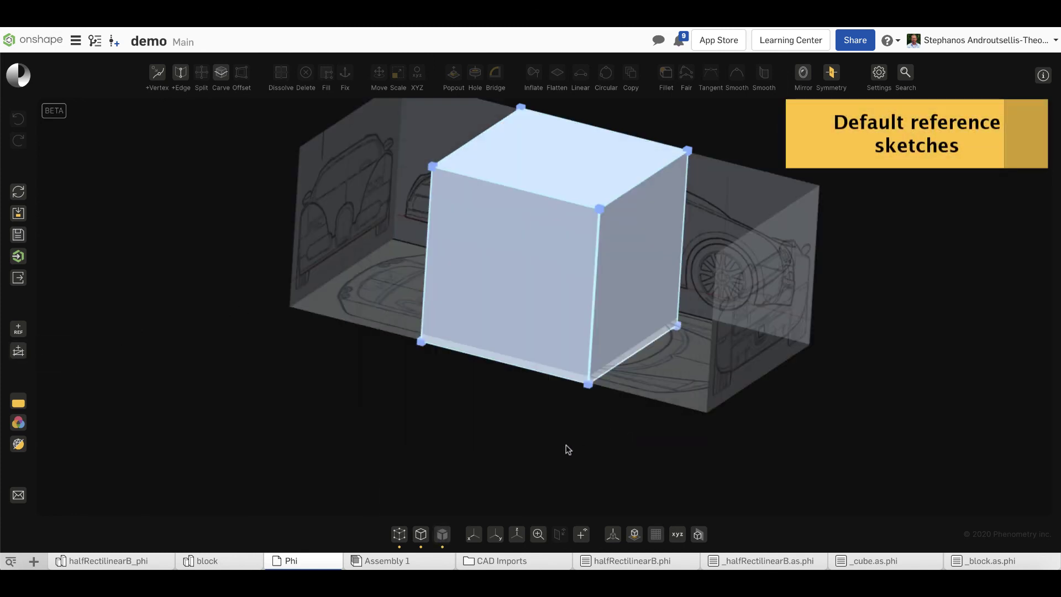
click(18, 351)
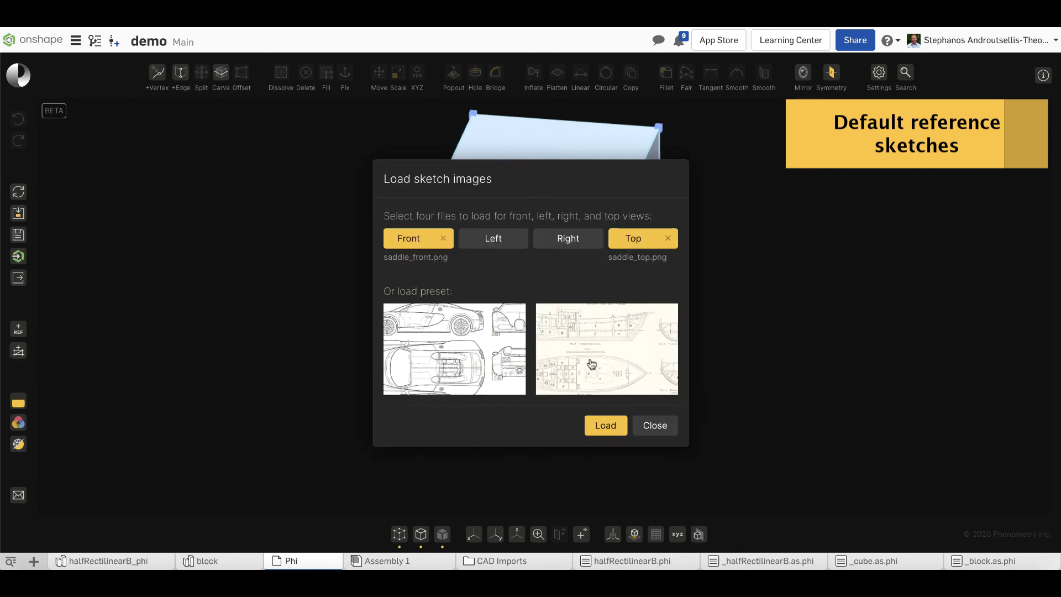
click(606, 425)
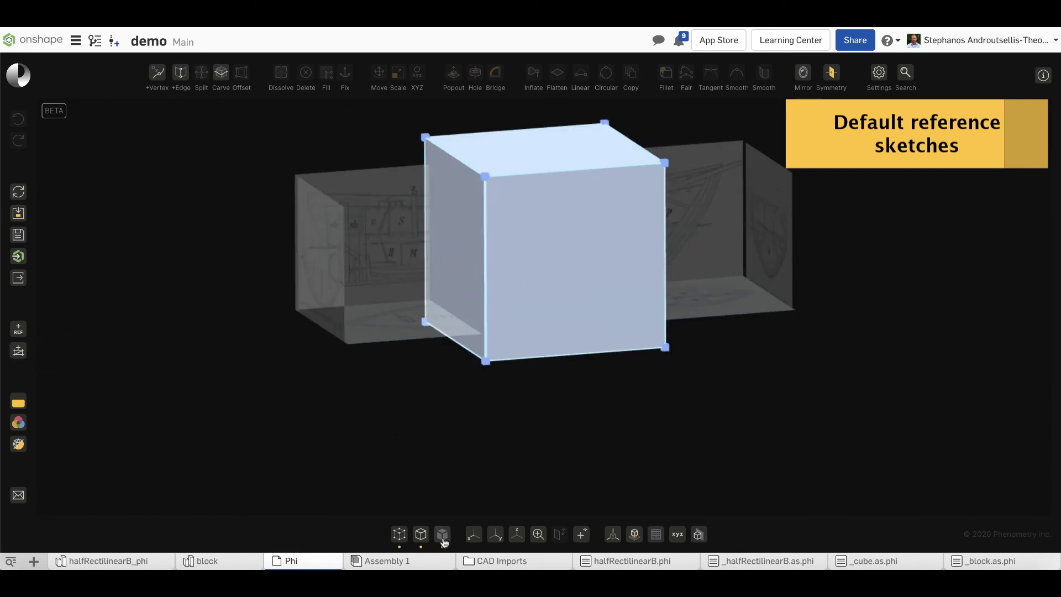
- Hide the cube's faces and switch the ship reference sketches off and on again
click(442, 534)
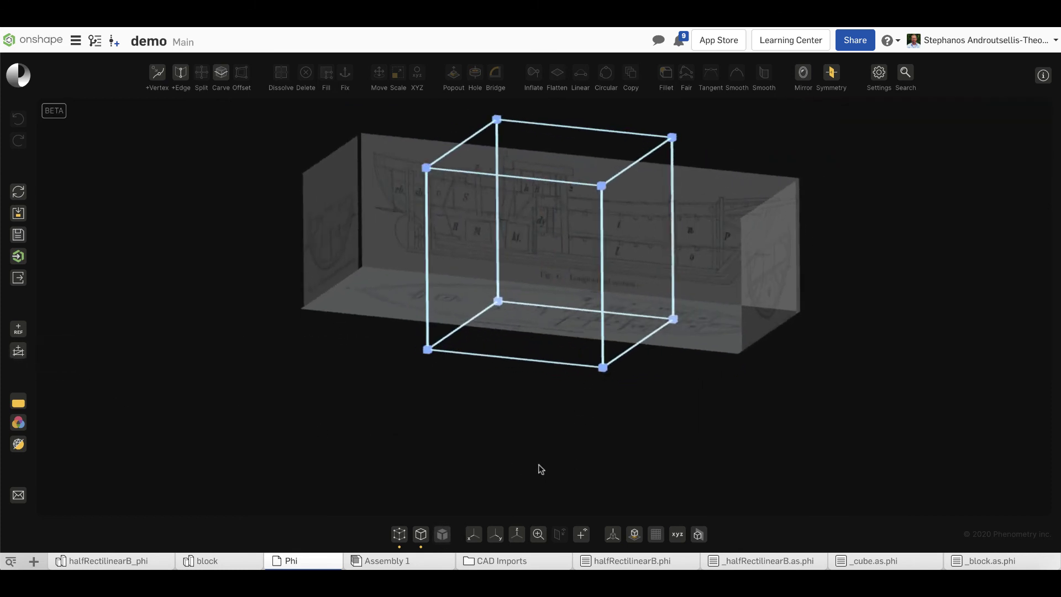
mouse_move(22, 349)
click(63, 351)
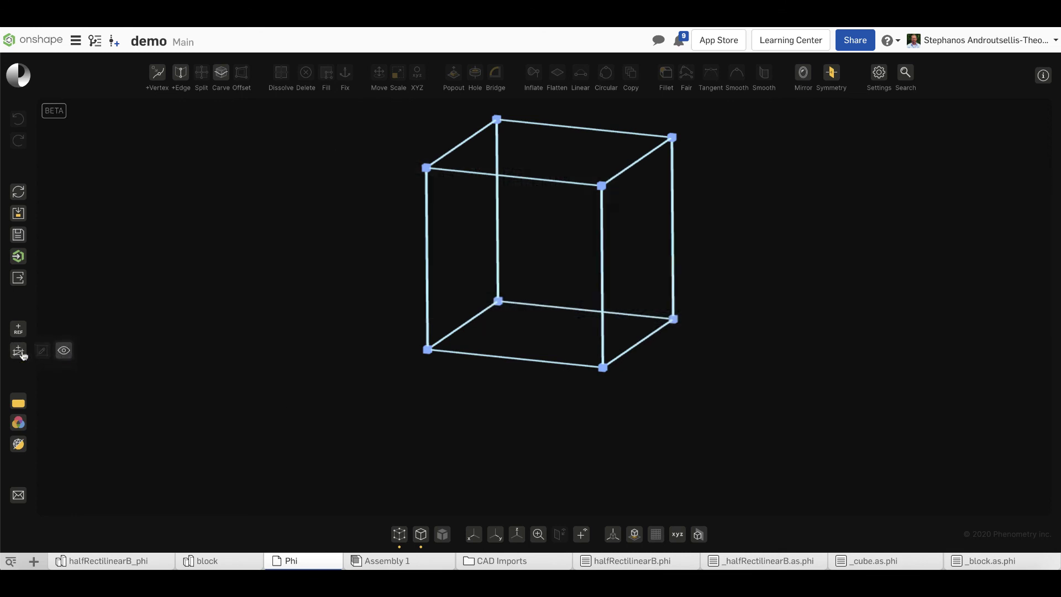
click(64, 350)
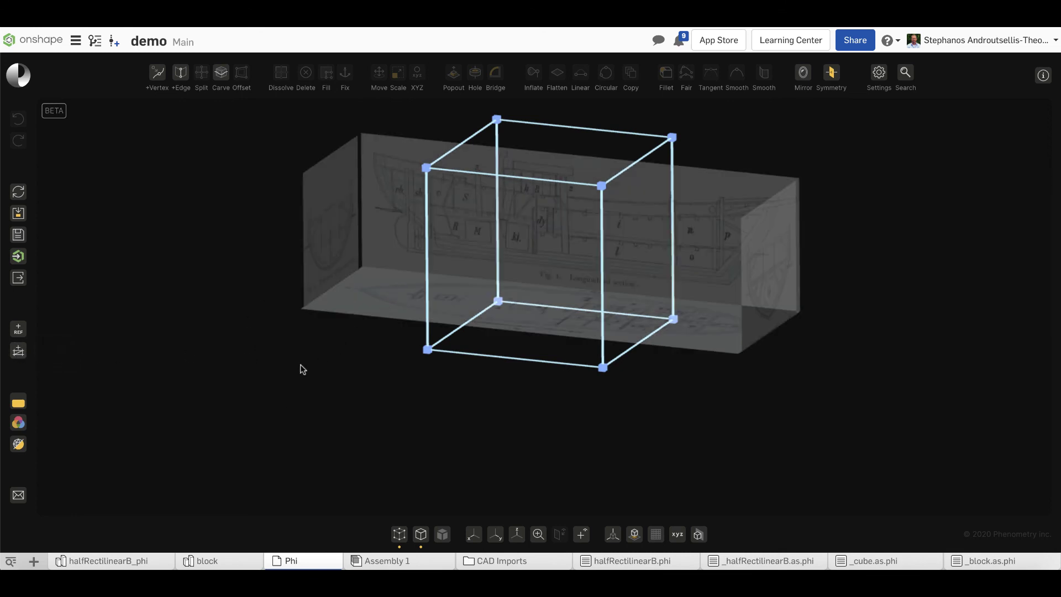
- Enable editing of the reference sketches and flip the ship's longitudinal section horizontally and back, and vertically and back
mouse_move(21, 352)
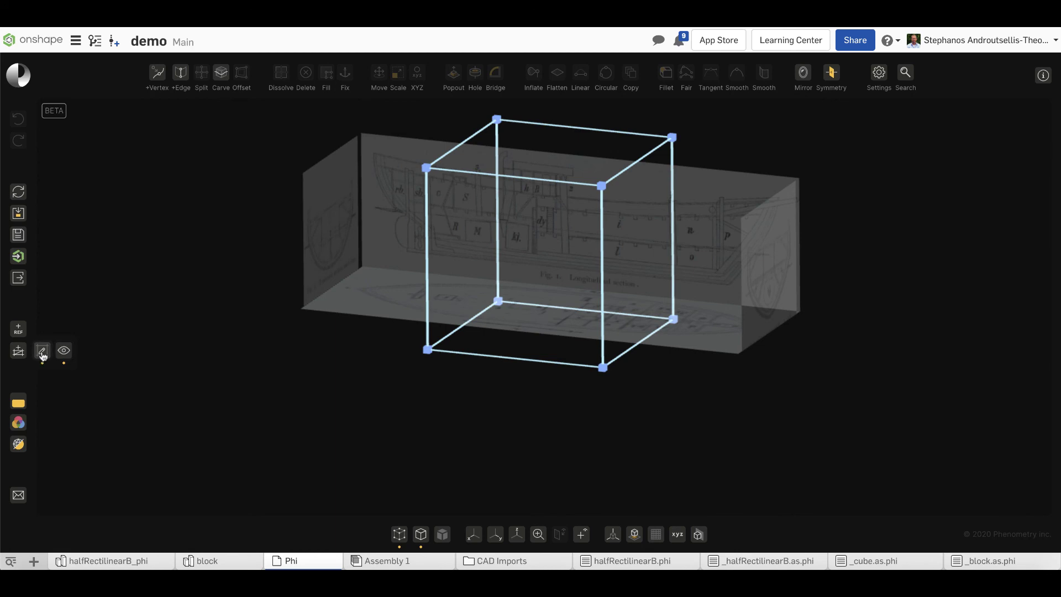
click(42, 356)
mouse_move(24, 351)
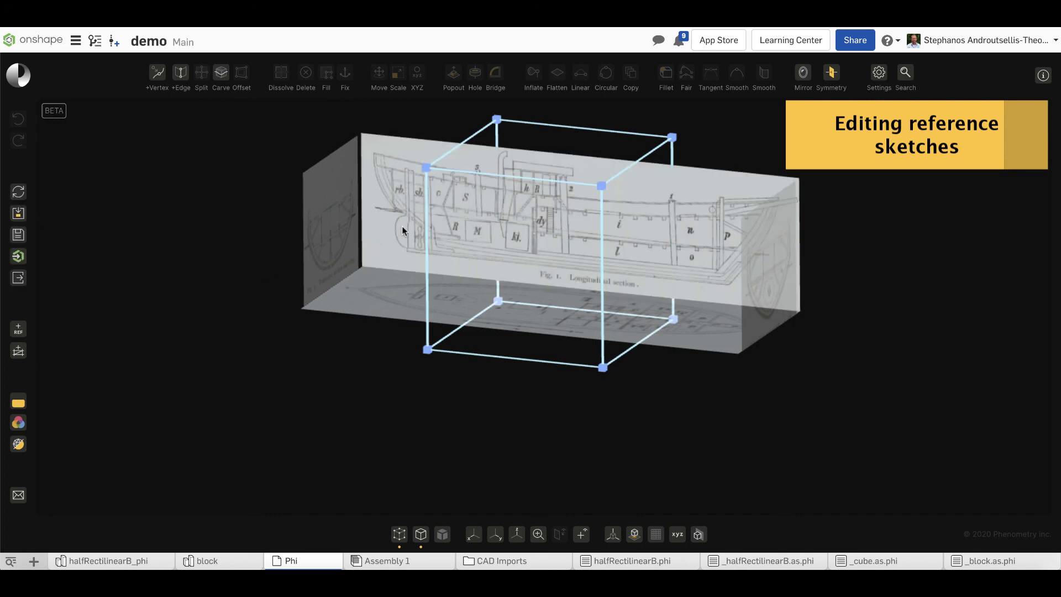
key(h)
key(h)
key(v)
key(v)
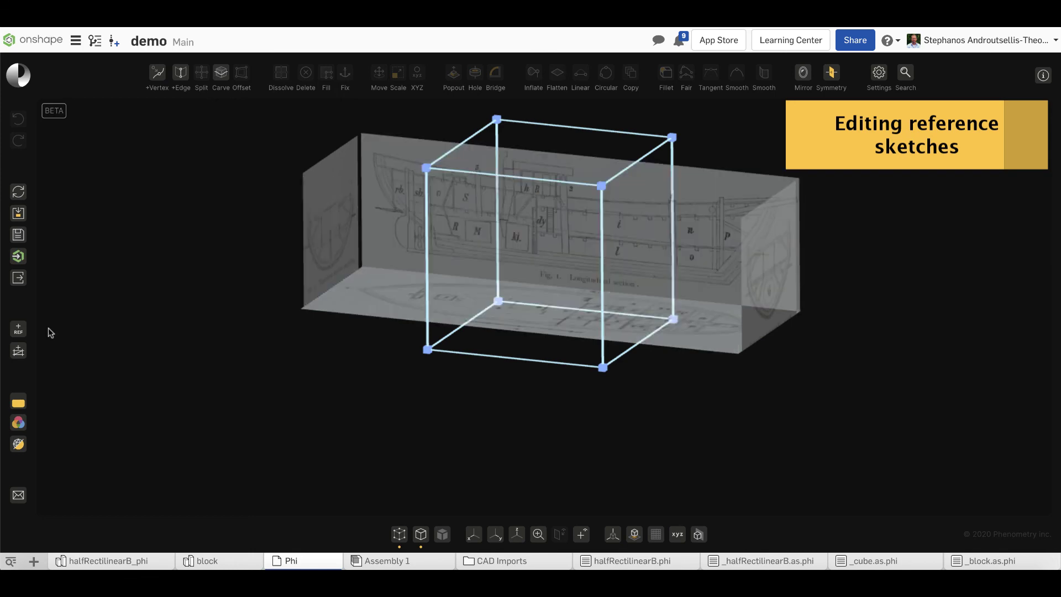